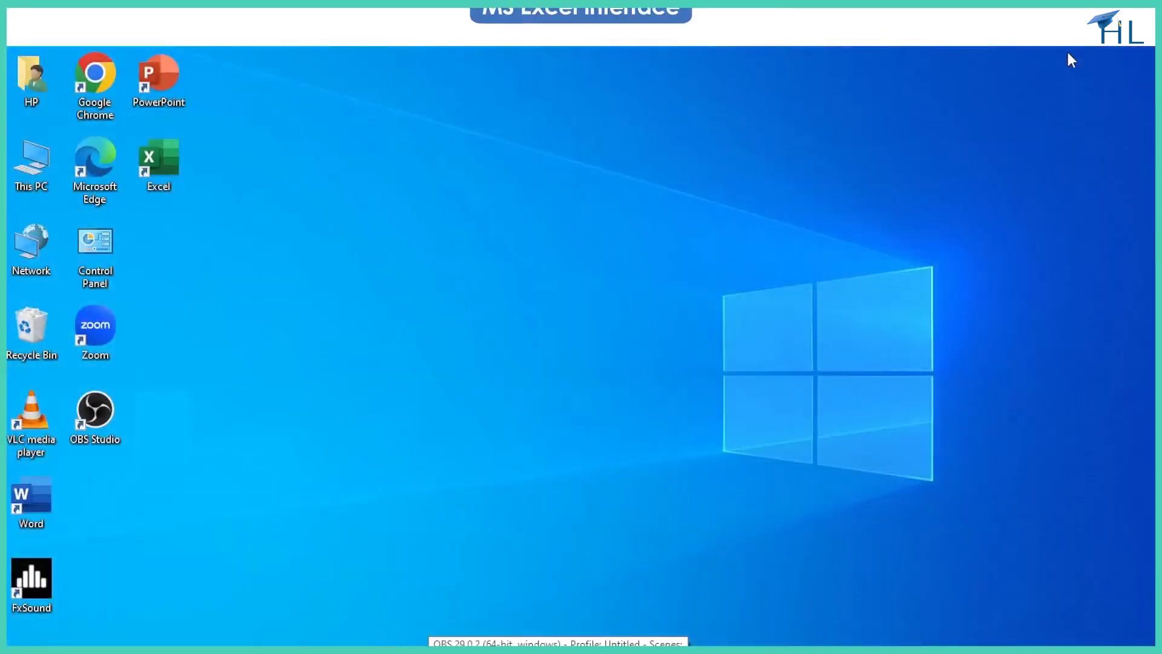
# - Launch Excel from its desktop shortcut
pyautogui.doubleClick(172, 174)
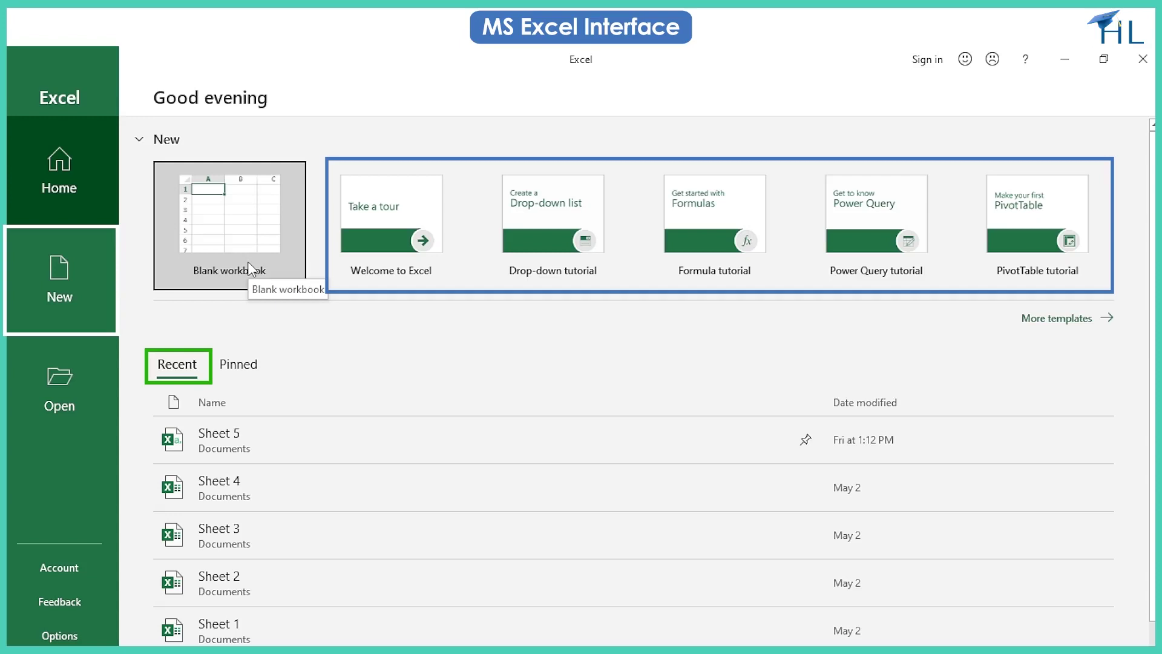
# - Create Book1 from the Blank workbook tile on the start screen
pyautogui.click(251, 268)
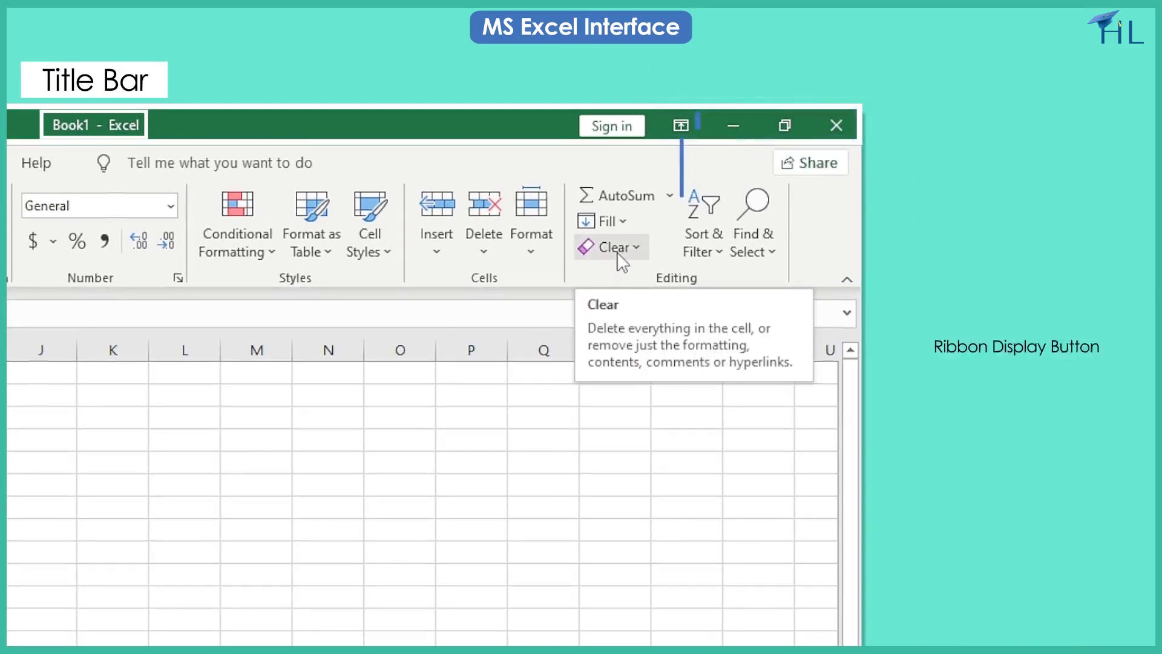
pyautogui.click(687, 147)
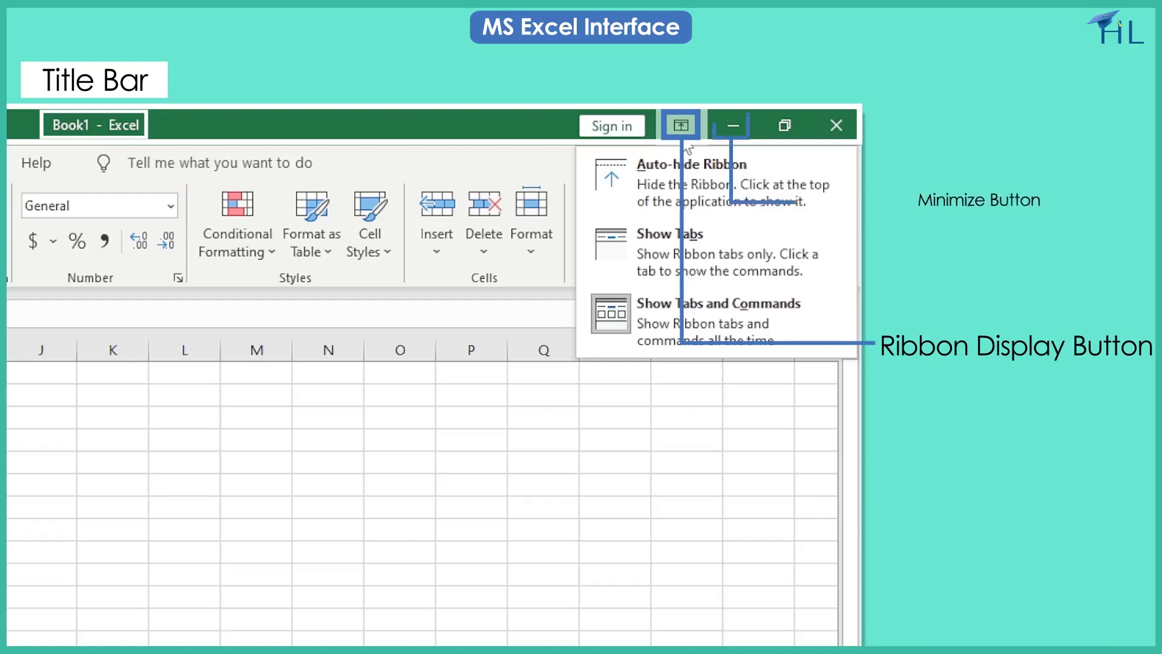
pyautogui.press('Escape')
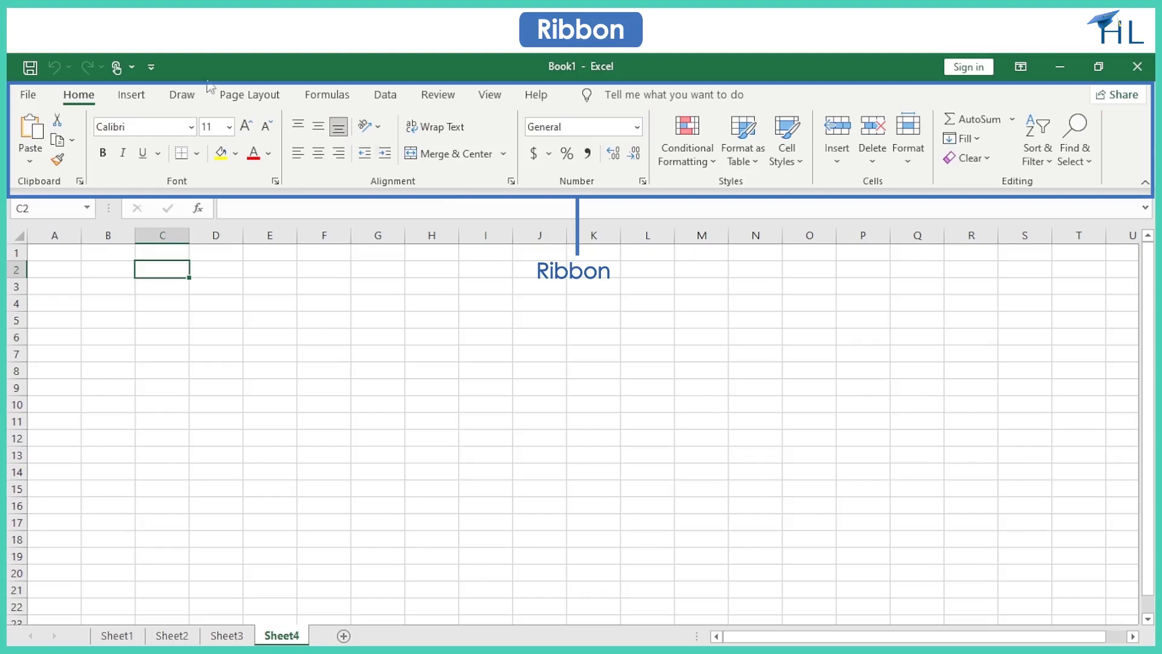
# - Browse the File, Insert, Draw and Page Layout ribbon tabs
pyautogui.click(28, 94)
pyautogui.click(29, 101)
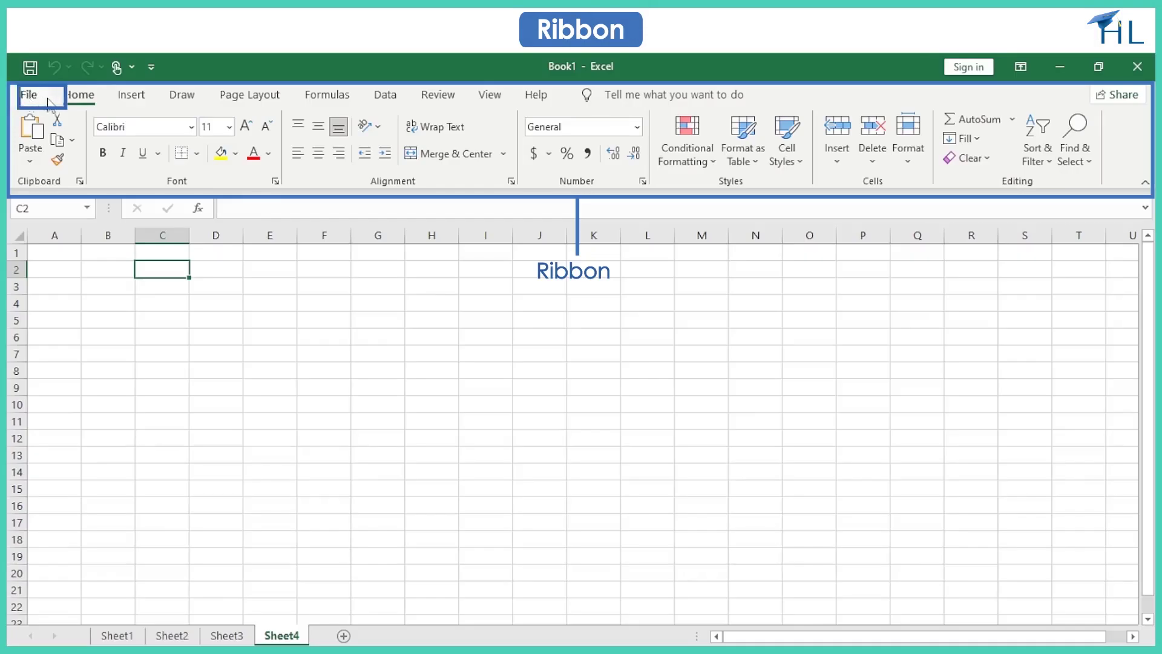
pyautogui.click(127, 97)
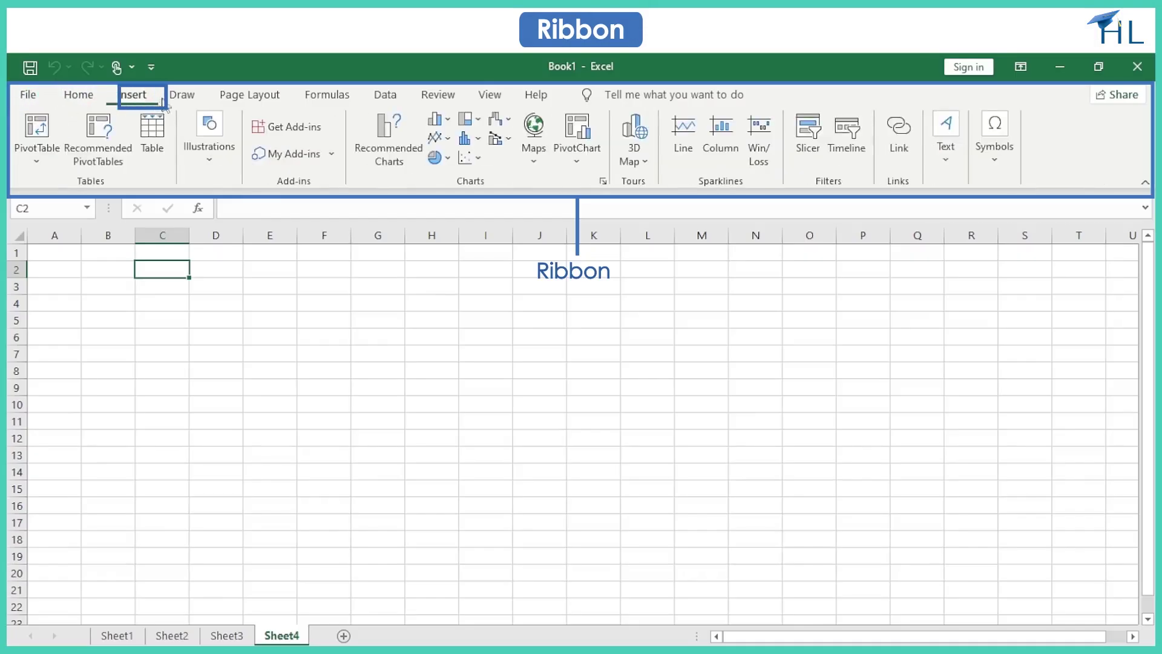
pyautogui.click(181, 96)
pyautogui.click(235, 102)
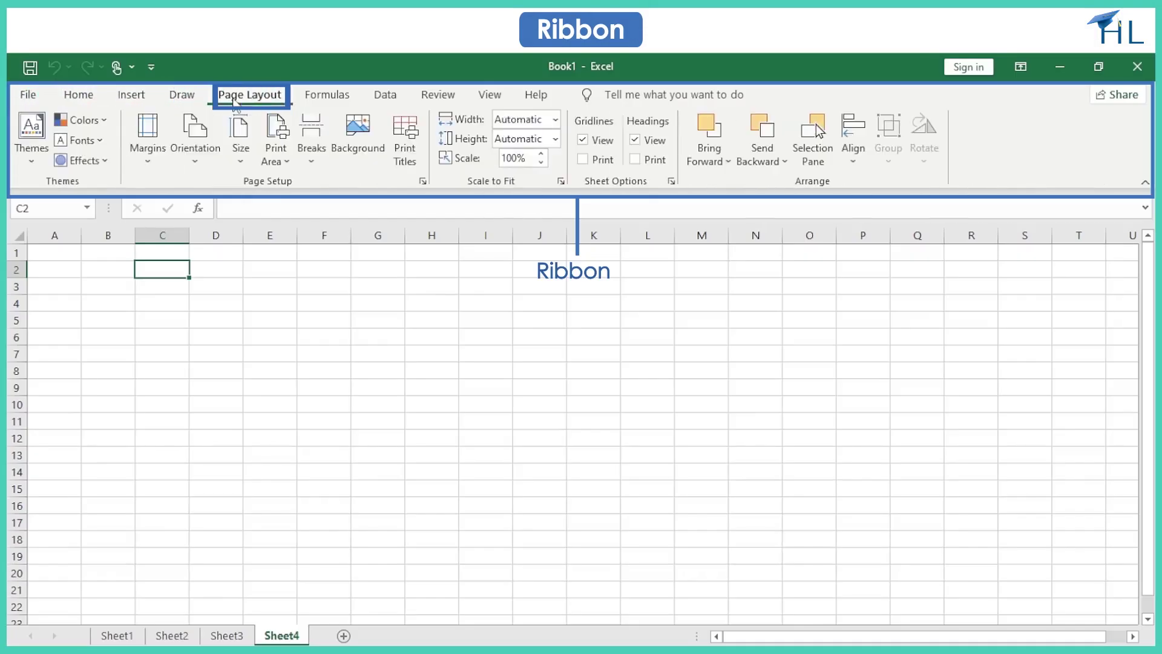
# - Browse the Formulas, Data, Review and View tabs, then list the Ribbon Display Options
pyautogui.click(330, 98)
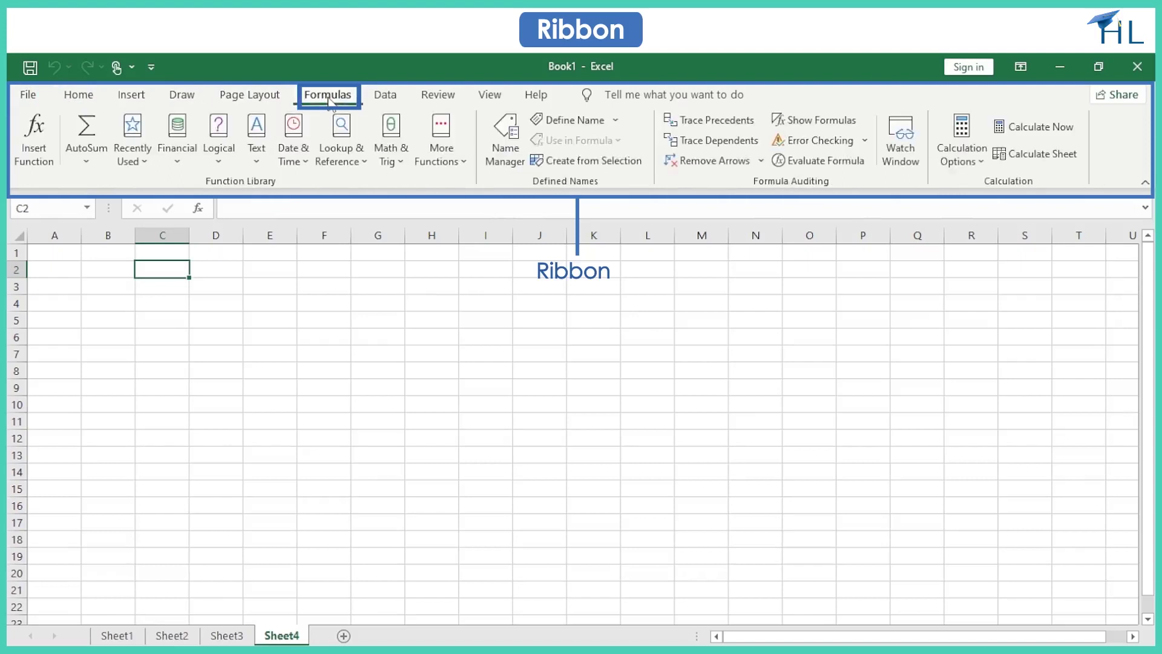
pyautogui.click(385, 100)
pyautogui.click(445, 100)
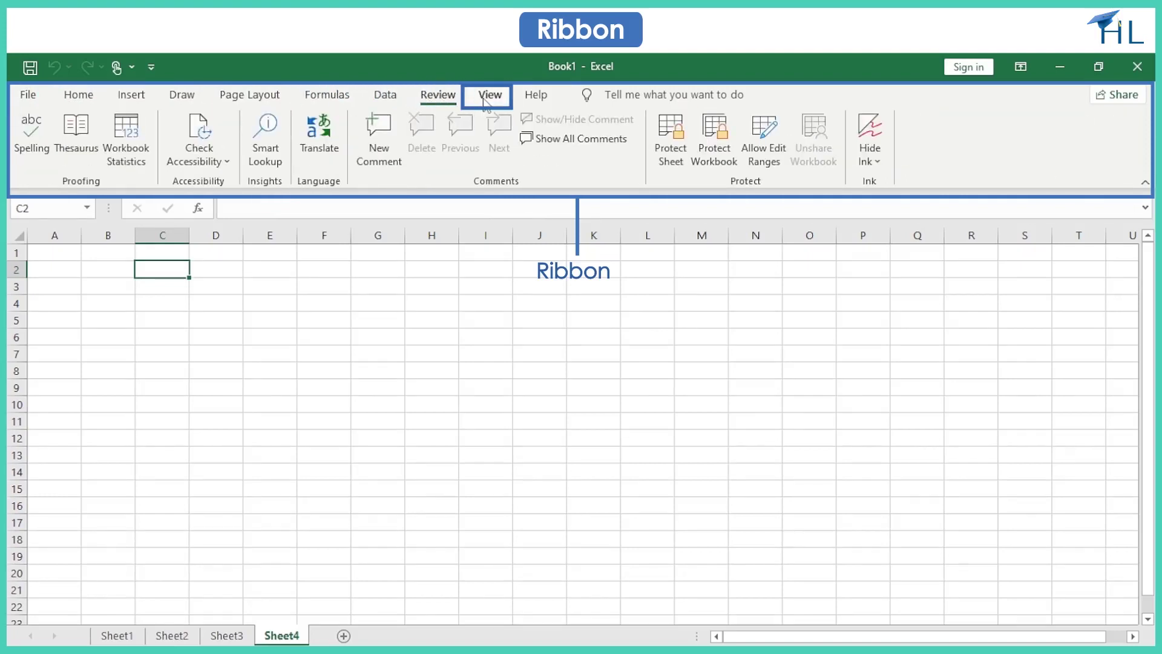
pyautogui.click(490, 100)
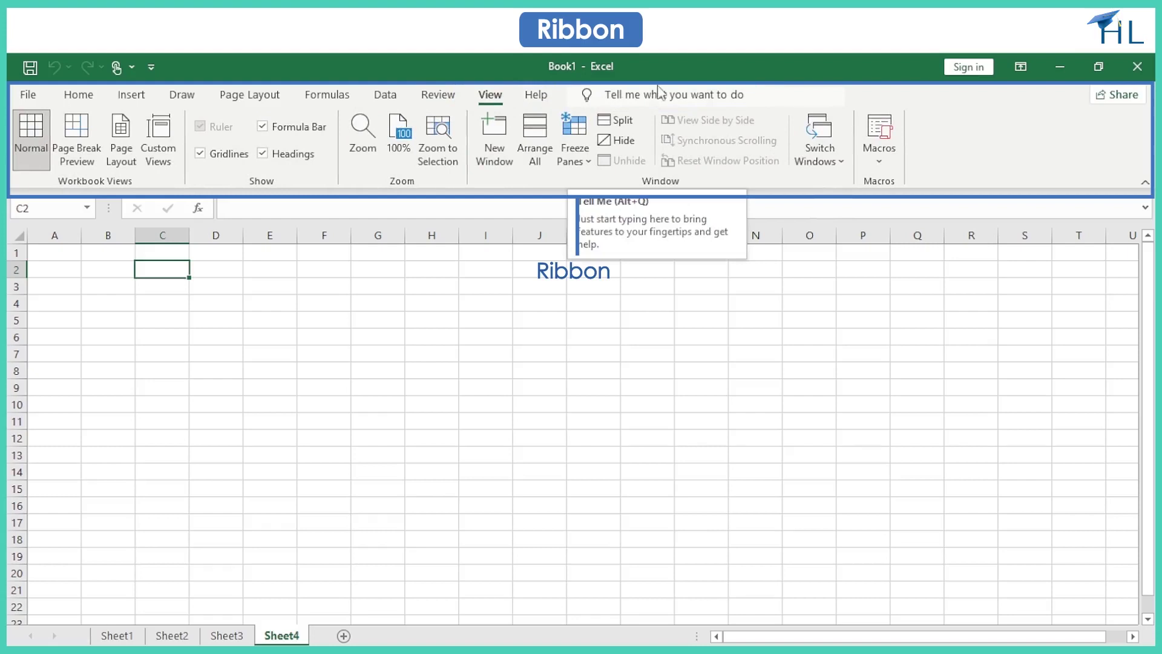
pyautogui.click(1023, 68)
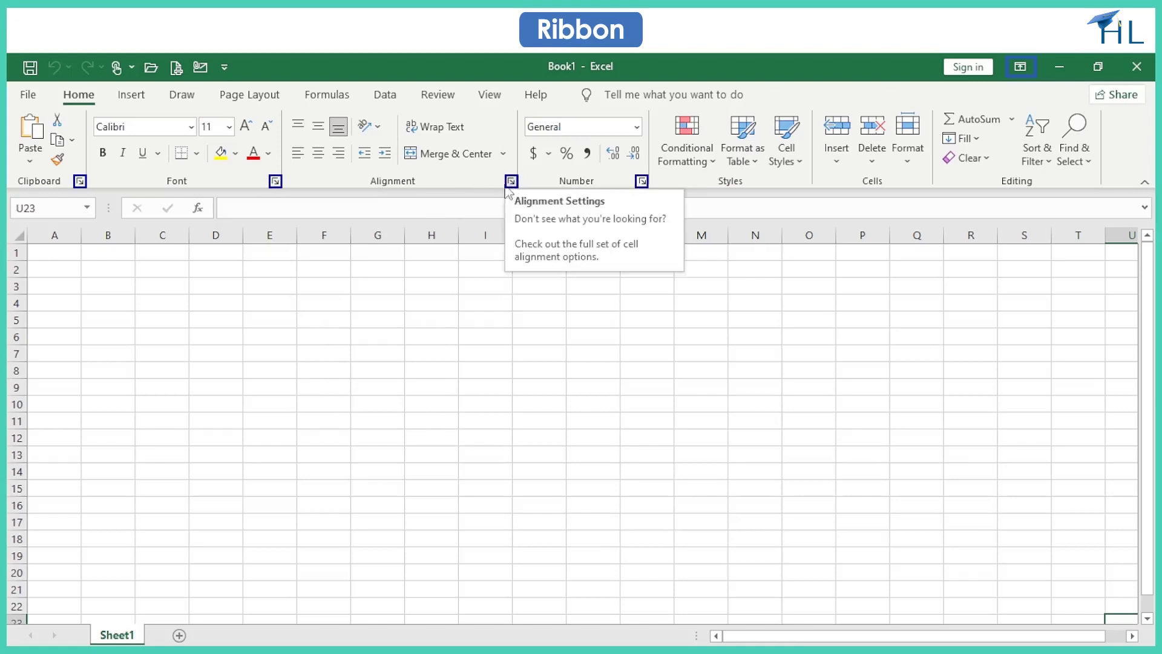
# - Open Format Cells from the Font group and view its Alignment, Border, Fill and Protection tabs
pyautogui.click(275, 181)
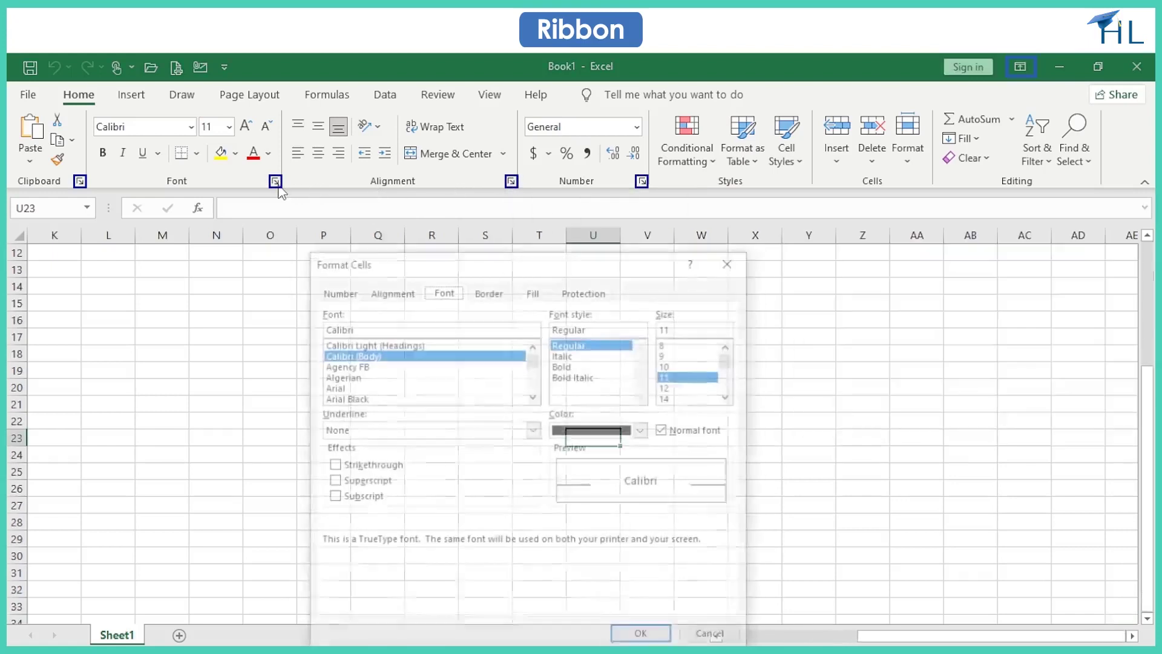
pyautogui.click(388, 293)
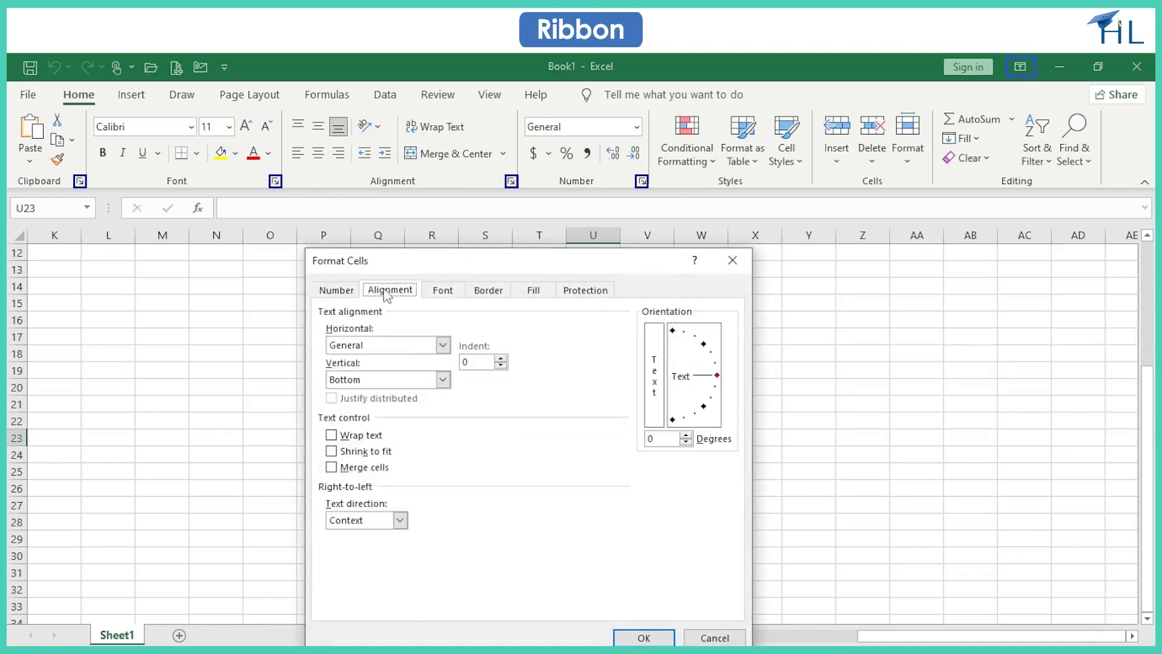
pyautogui.click(502, 295)
pyautogui.click(537, 293)
pyautogui.click(582, 292)
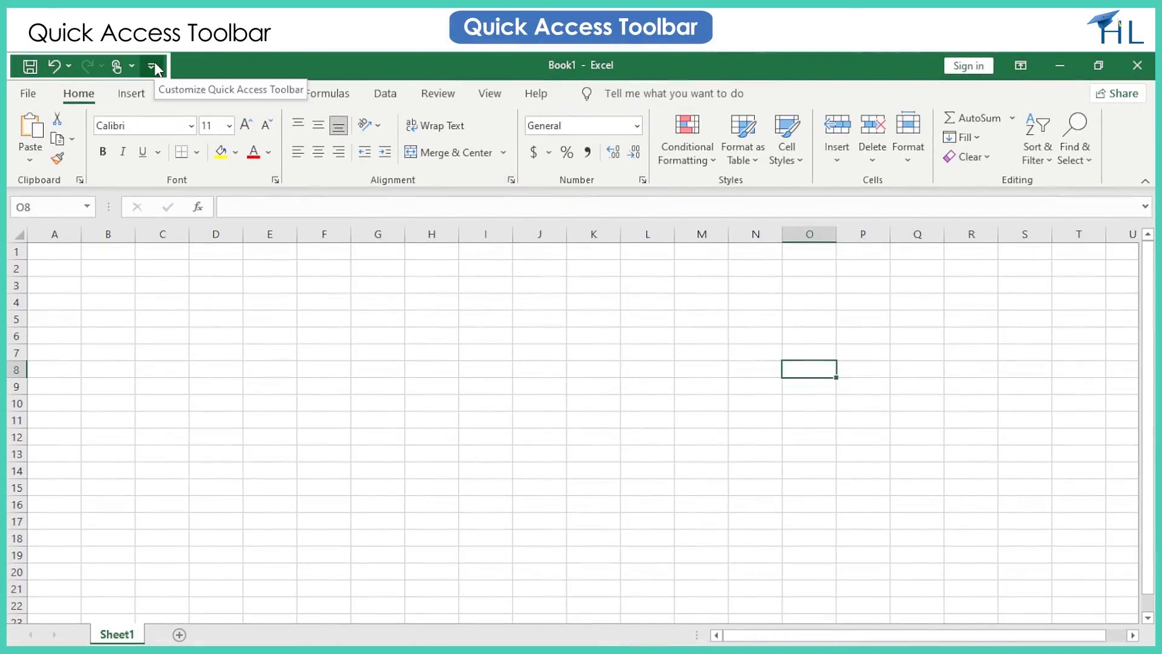
pyautogui.click(152, 67)
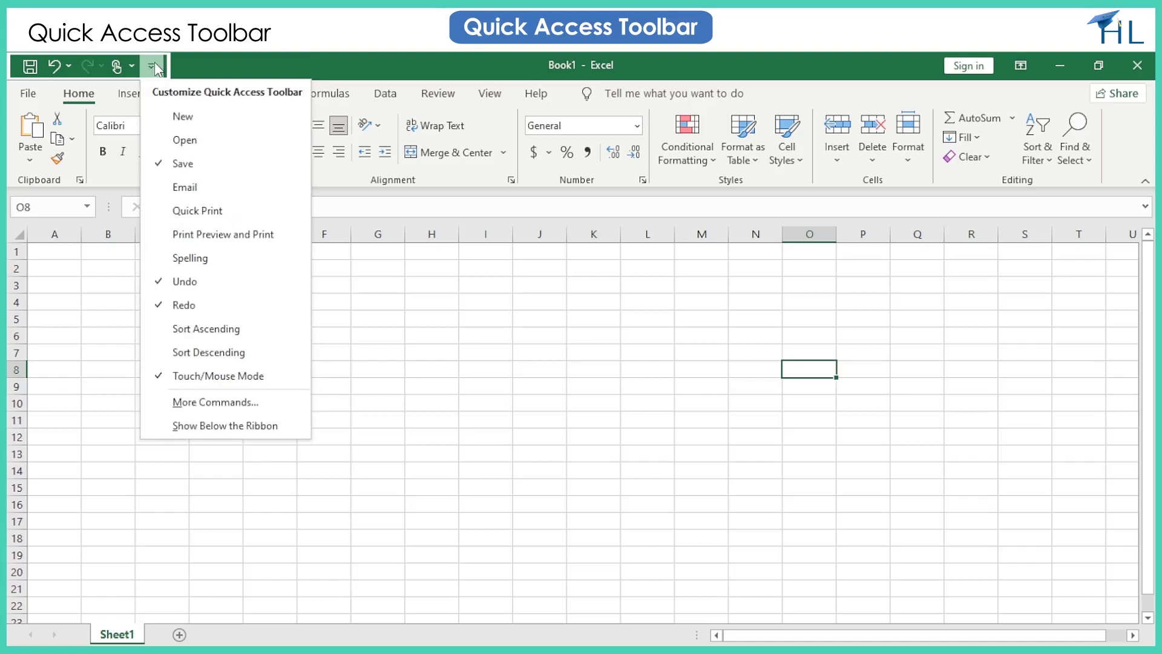
pyautogui.click(185, 68)
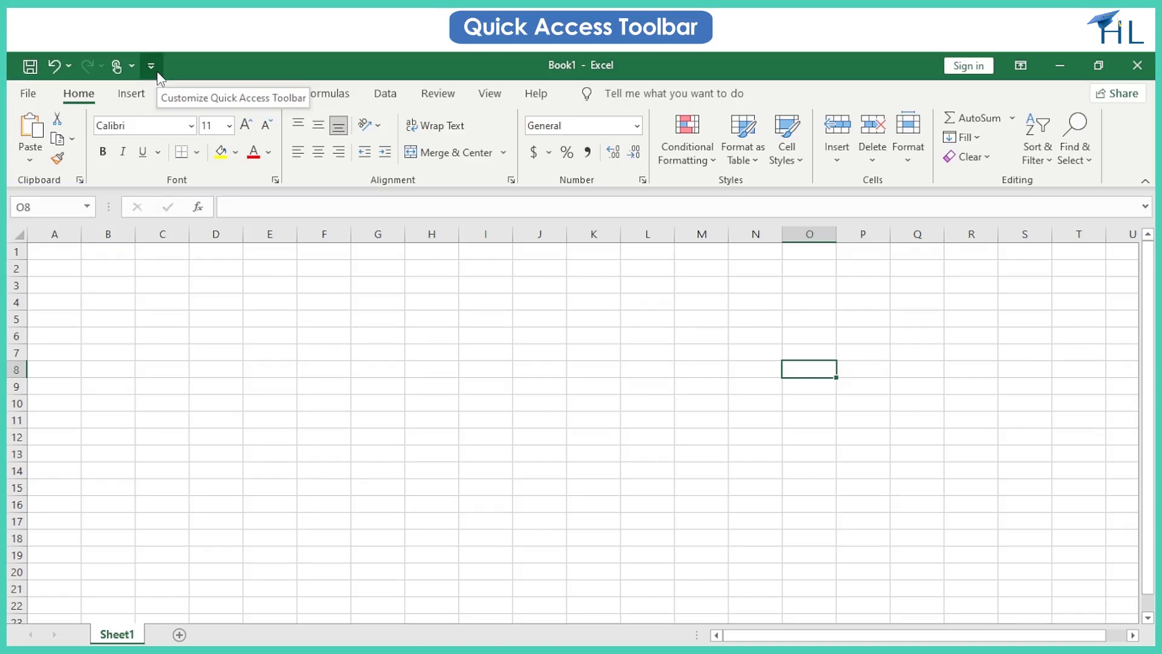
pyautogui.click(151, 66)
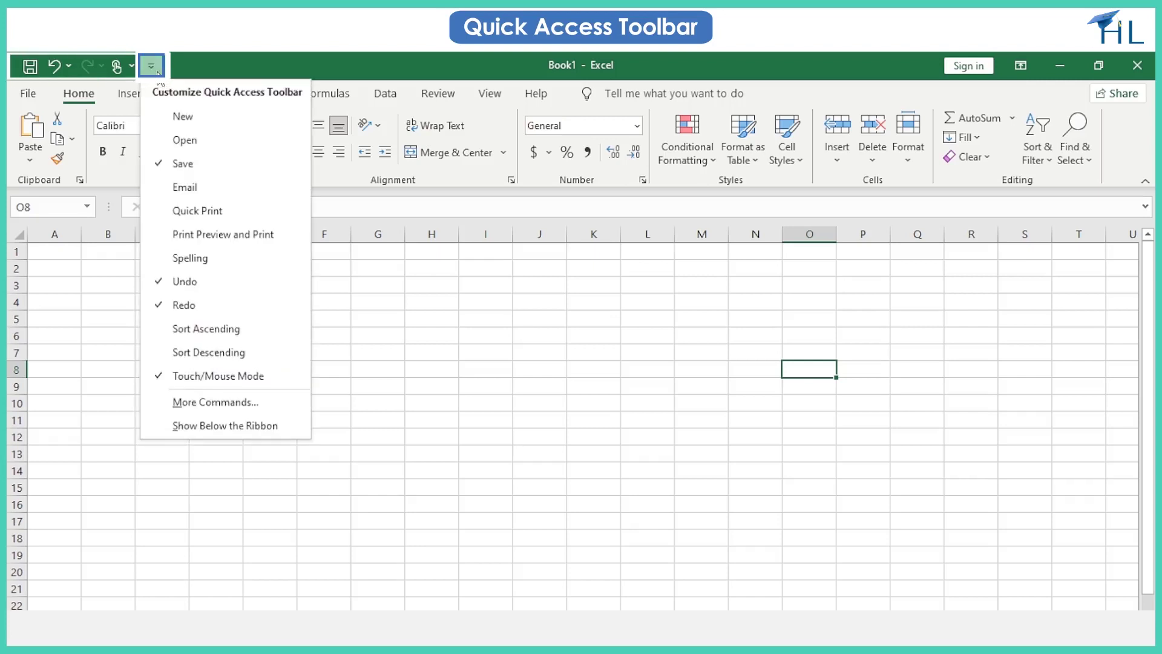
pyautogui.click(206, 426)
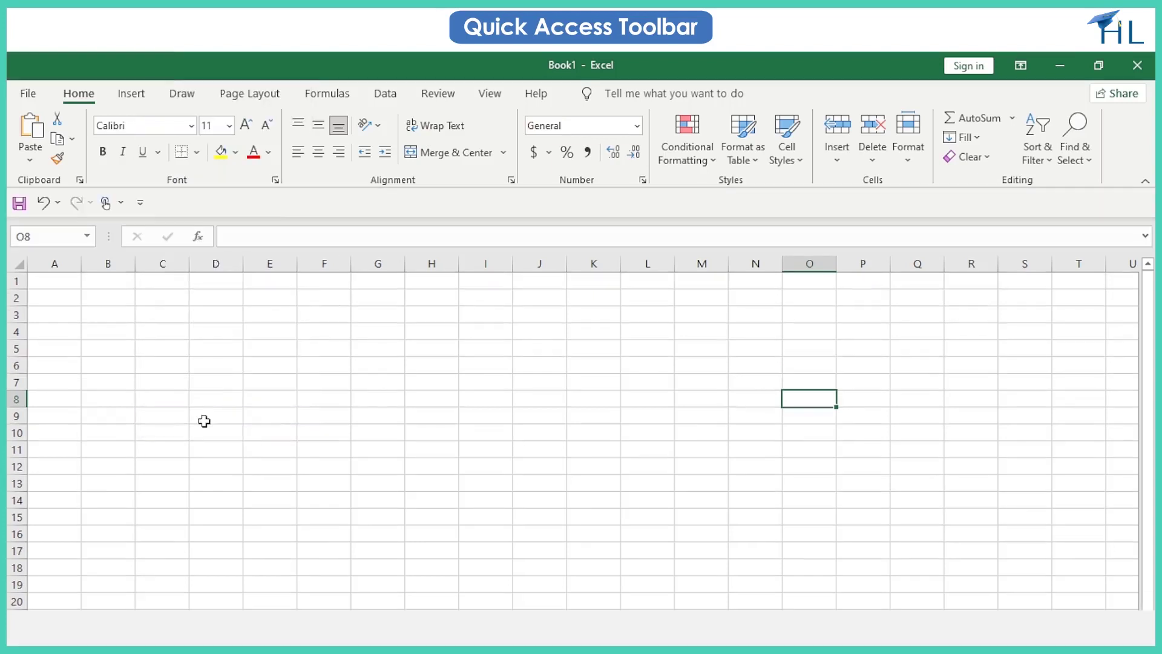
pyautogui.click(140, 203)
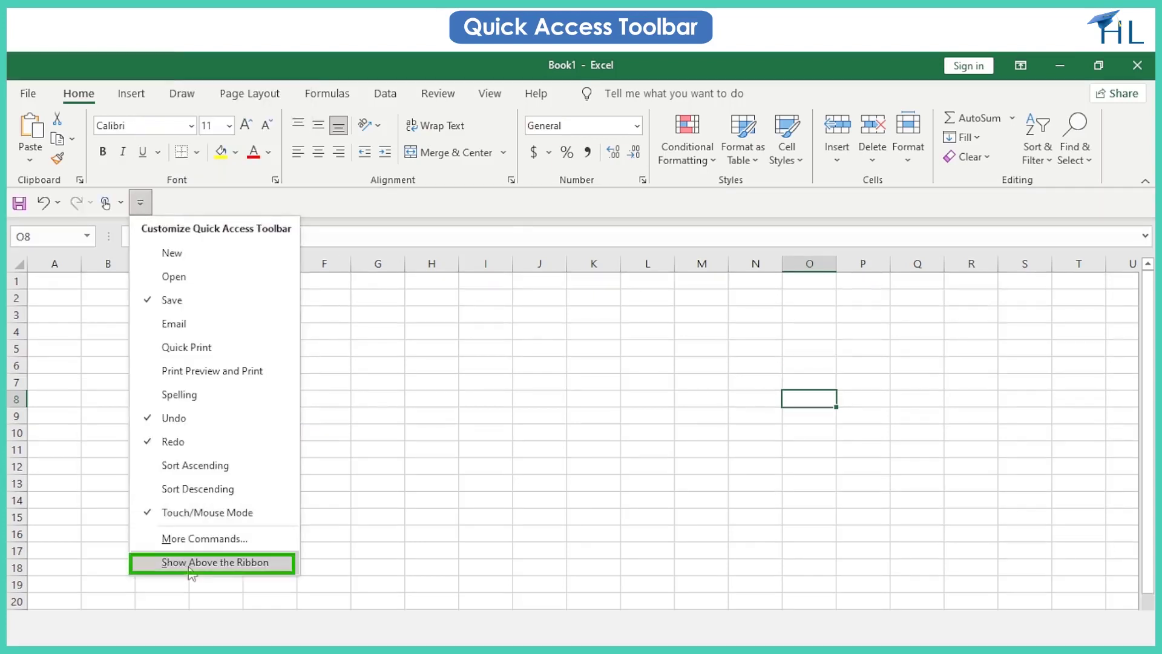
pyautogui.click(206, 561)
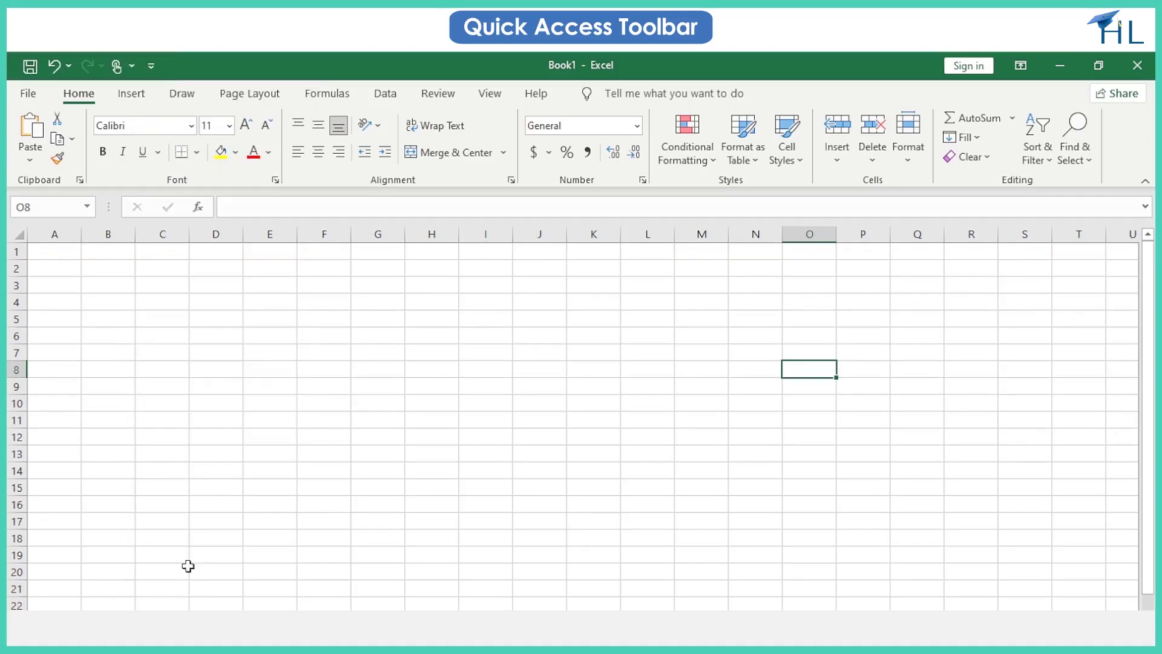
# - Add Open, Print Preview and Print, and Email to the Quick Access Toolbar
pyautogui.click(153, 63)
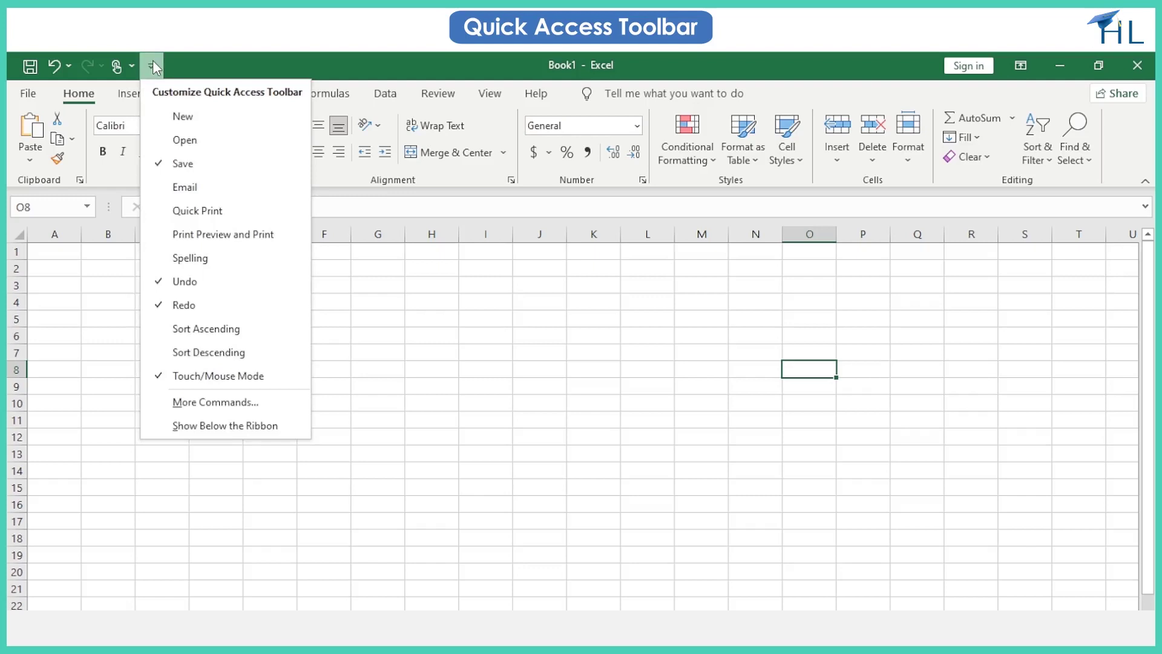
pyautogui.click(176, 141)
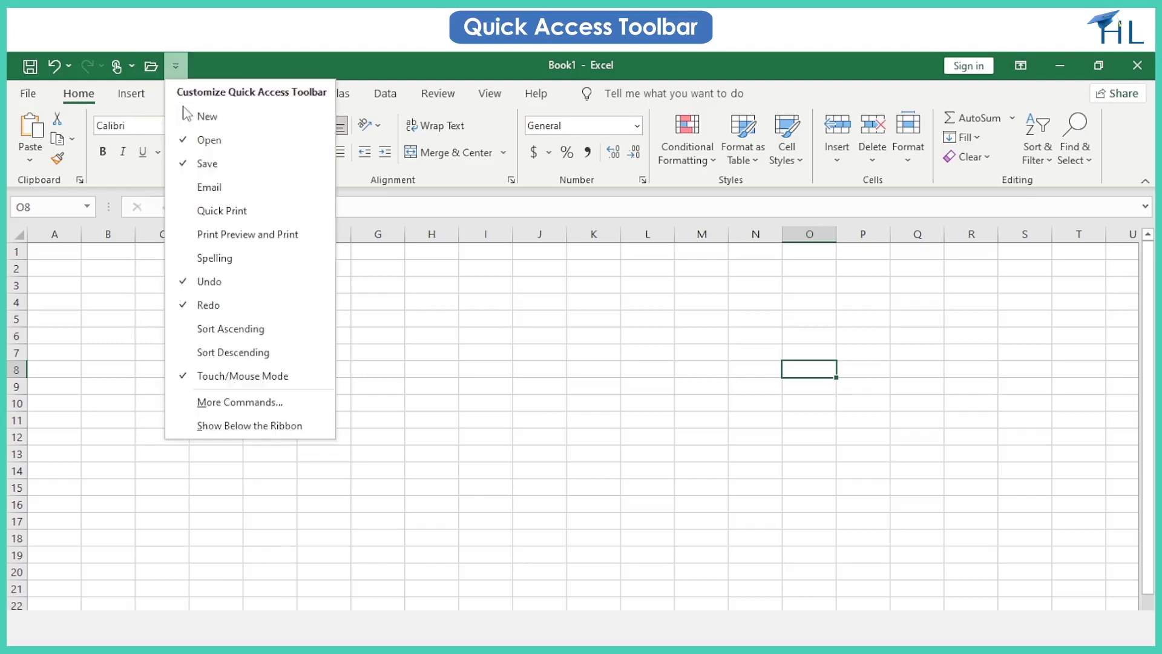
pyautogui.click(193, 239)
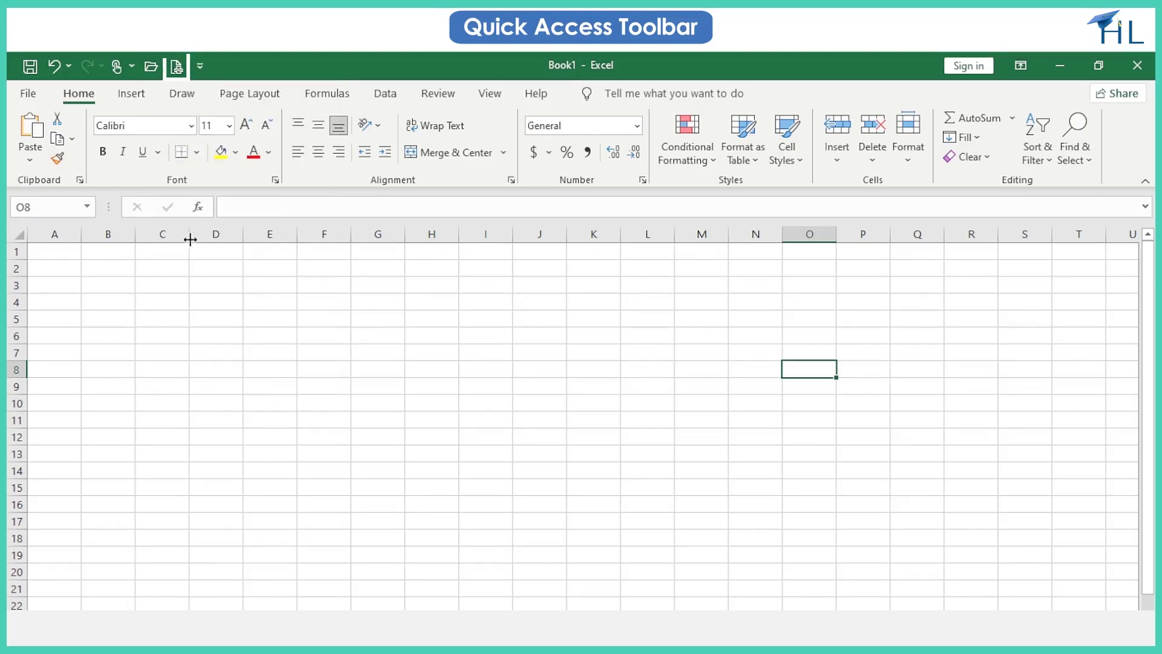
pyautogui.click(202, 62)
pyautogui.click(218, 192)
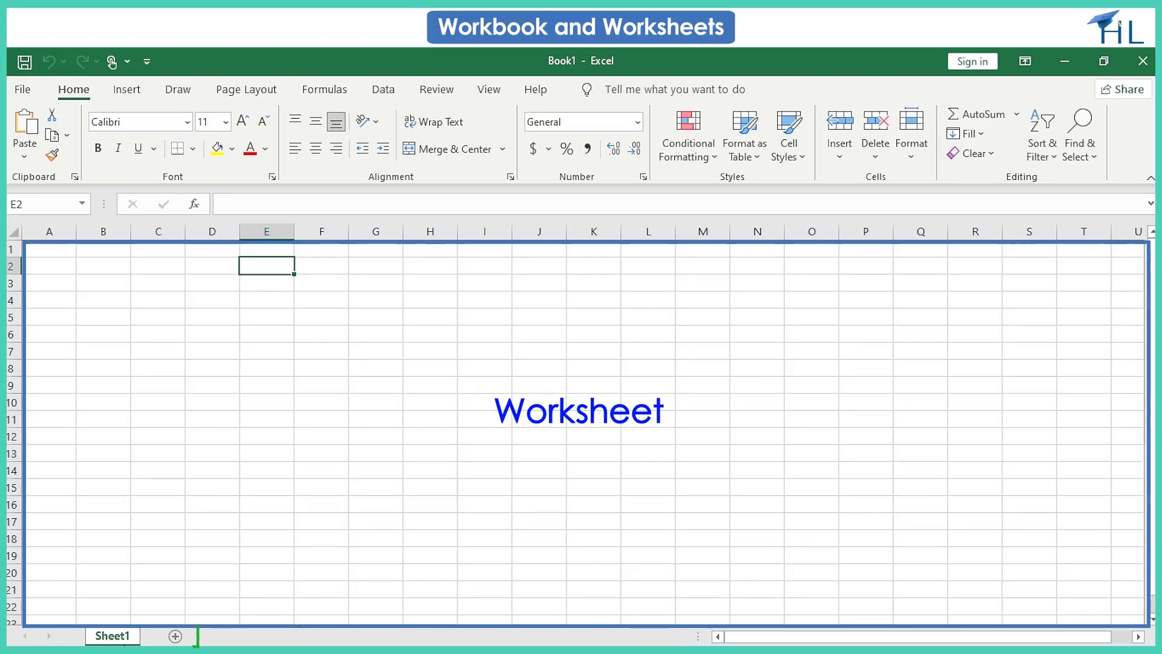
# - Add three new worksheets, Sheet2, Sheet3 and Sheet4, to the workbook
pyautogui.click(175, 637)
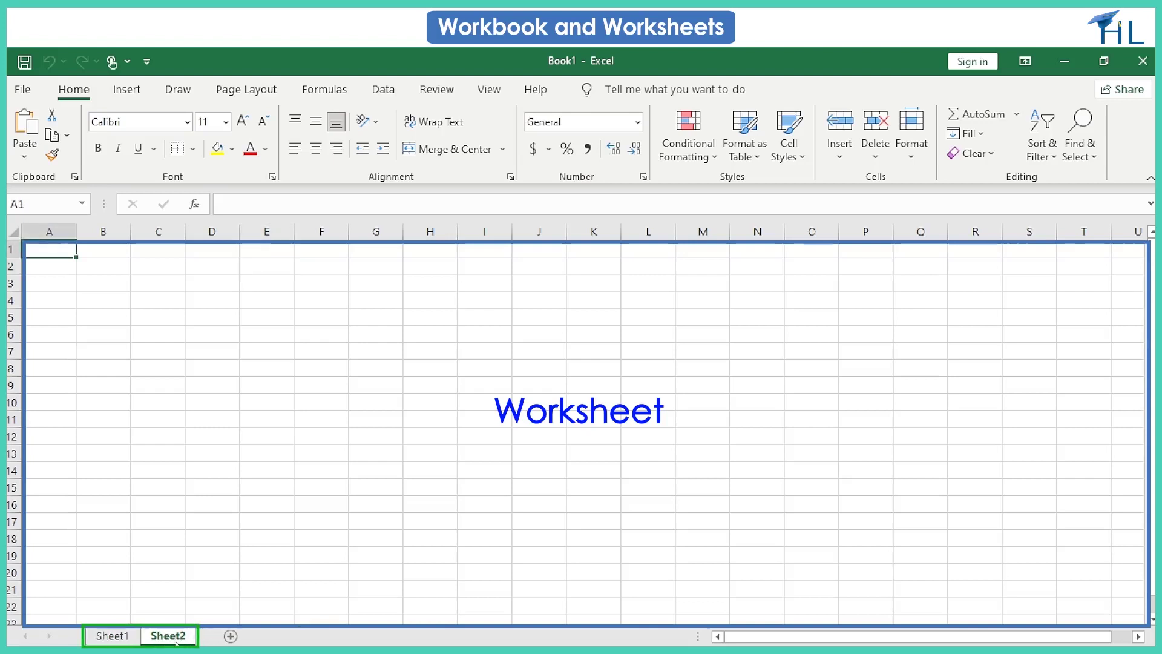
pyautogui.click(230, 636)
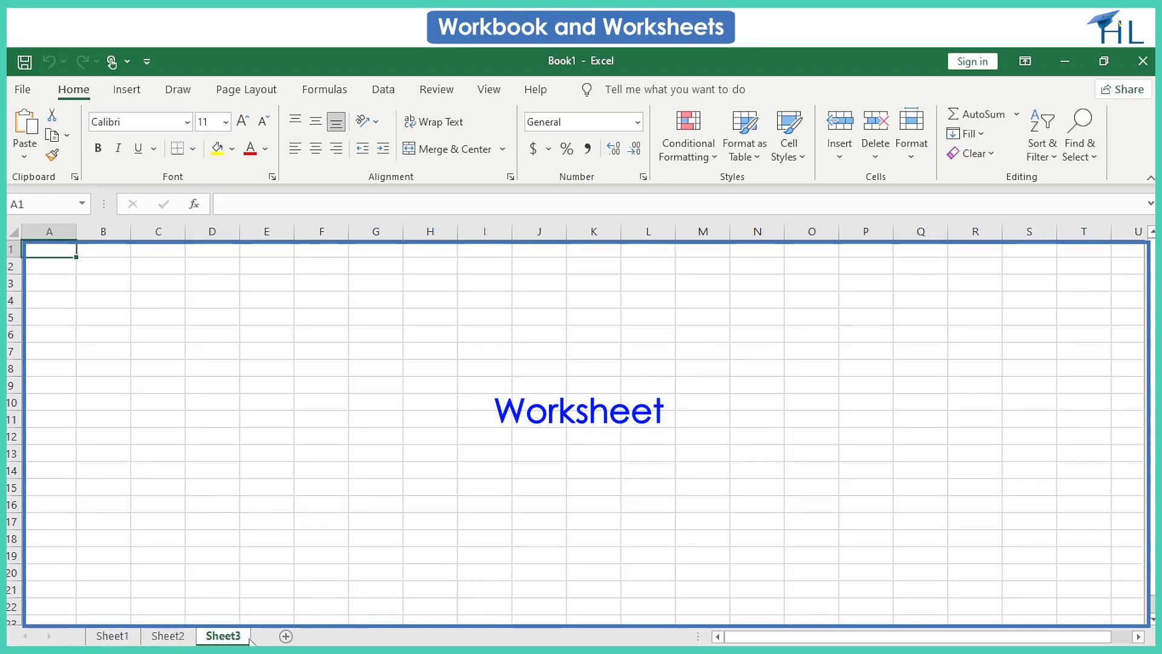
pyautogui.click(286, 636)
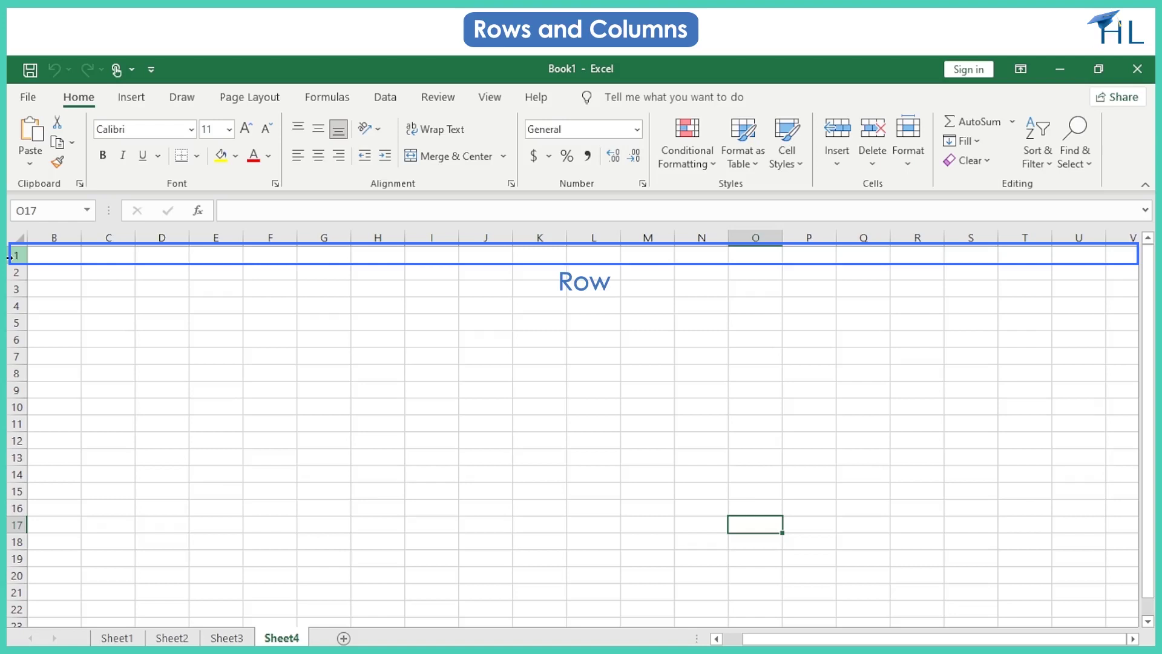
# - Select rows 1, 2, 3 and 4 in turn, then select column A
pyautogui.click(10, 257)
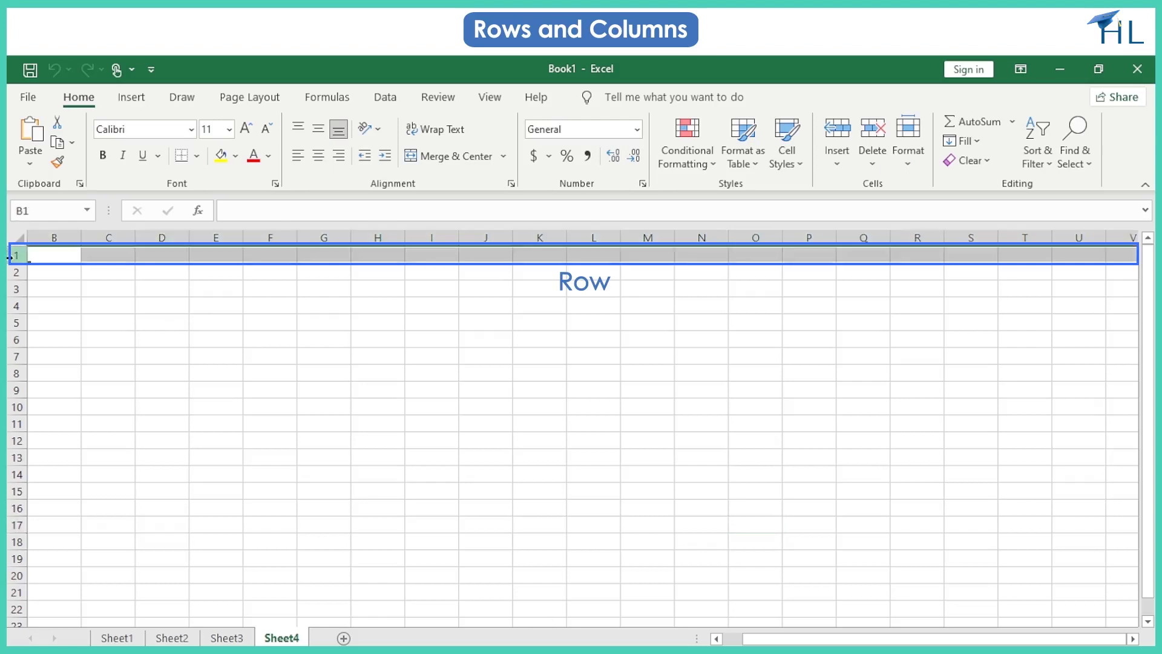
pyautogui.click(16, 273)
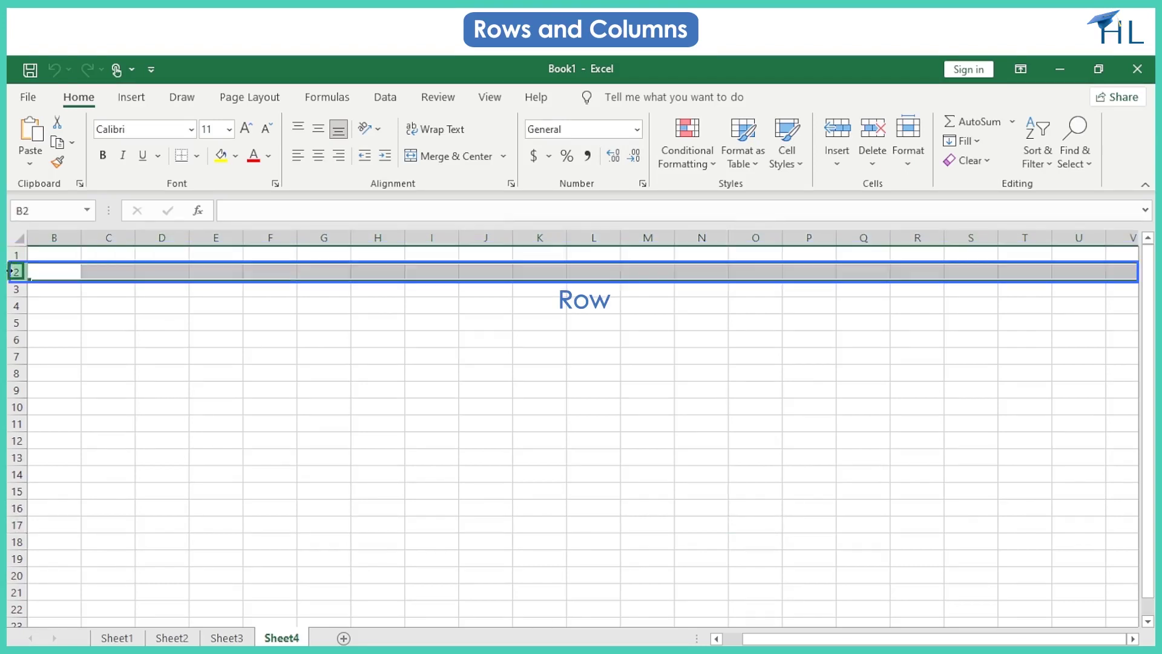
pyautogui.click(15, 288)
pyautogui.click(10, 306)
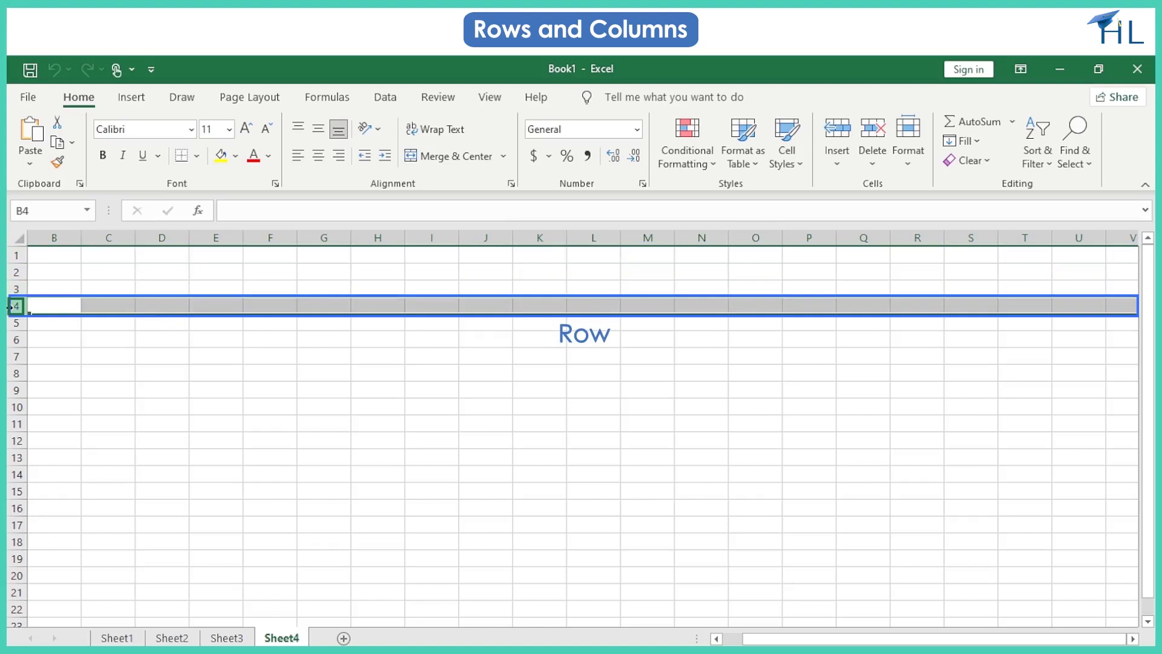
pyautogui.hscroll(-1, 515, 611)
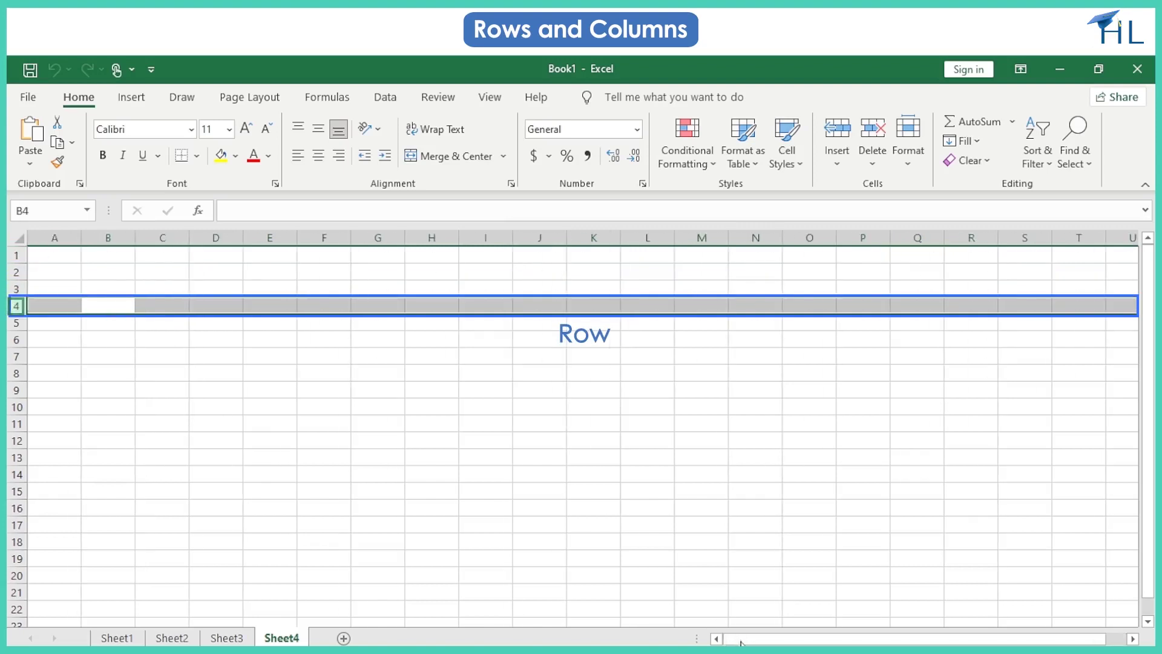
pyautogui.click(62, 230)
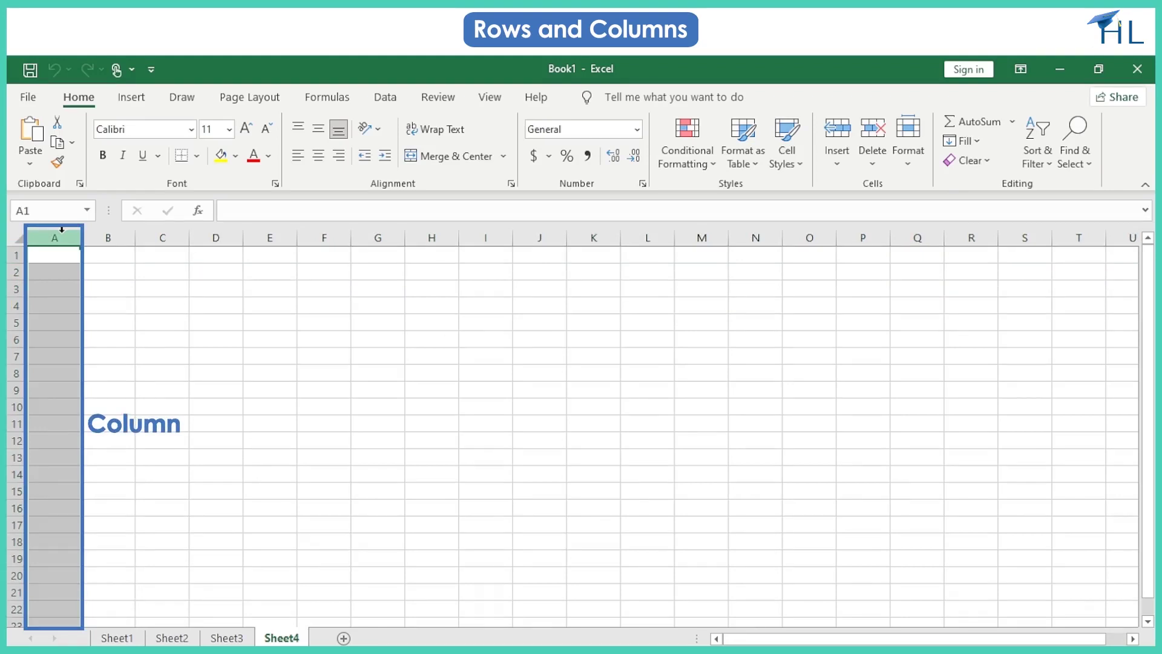
pyautogui.click(108, 233)
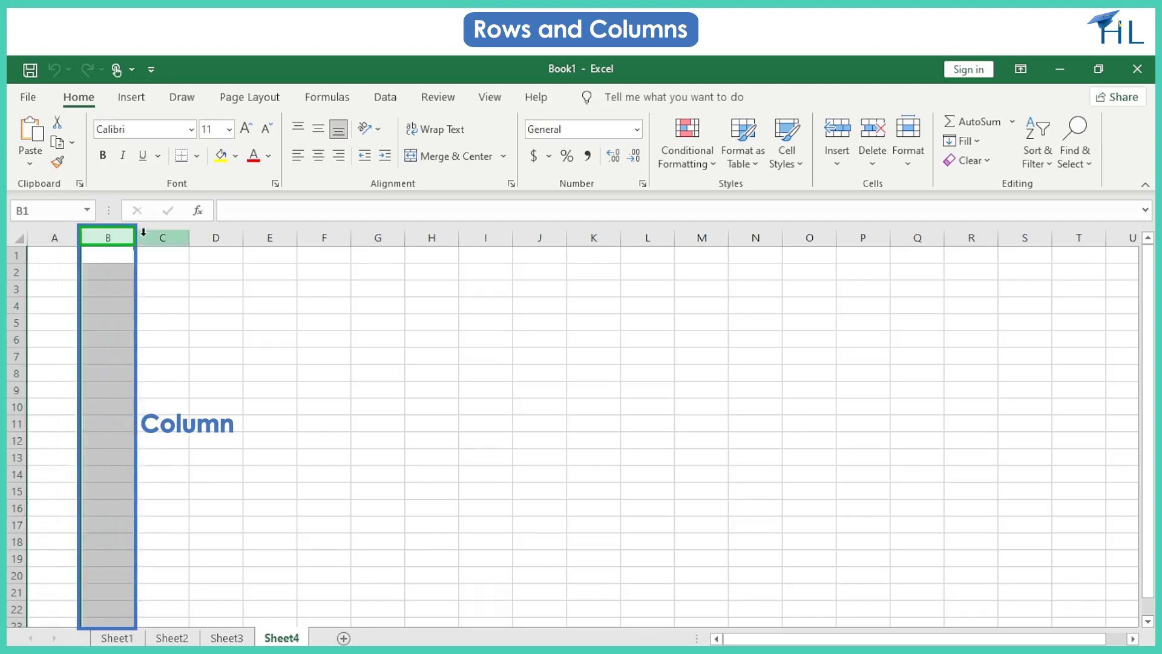
pyautogui.click(197, 233)
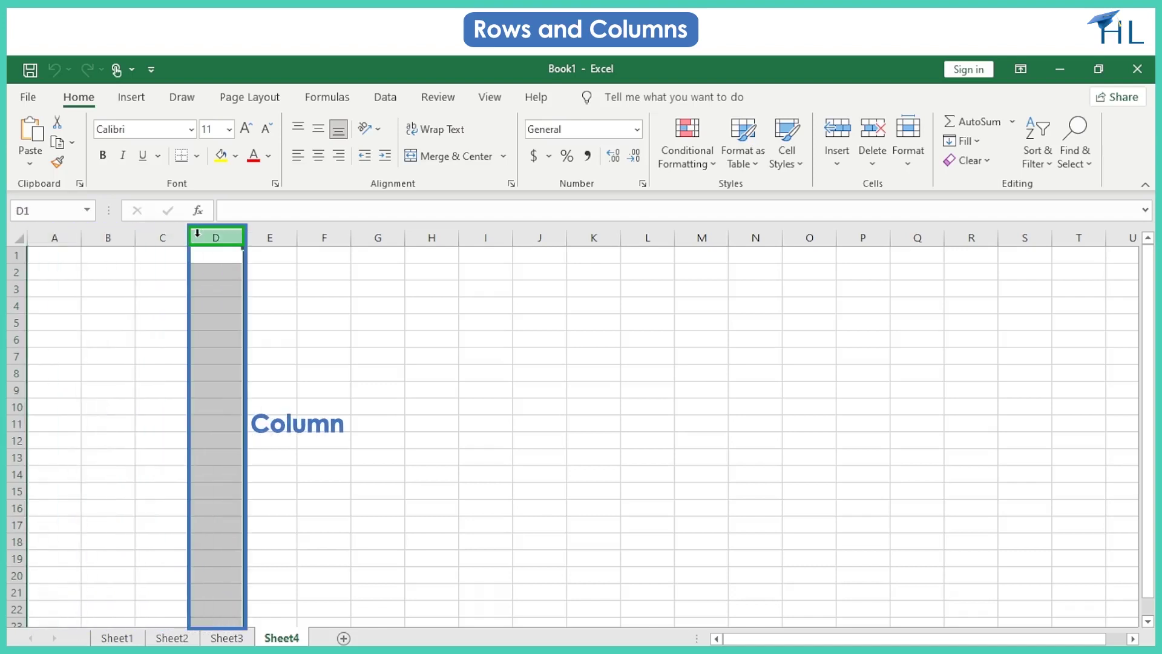
pyautogui.click(1090, 609)
pyautogui.press('Right')
pyautogui.press('Right')
pyautogui.press('Right')
pyautogui.press('Right')
pyautogui.press('Right')
pyautogui.press('Right')
pyautogui.press('Right')
pyautogui.press('Right')
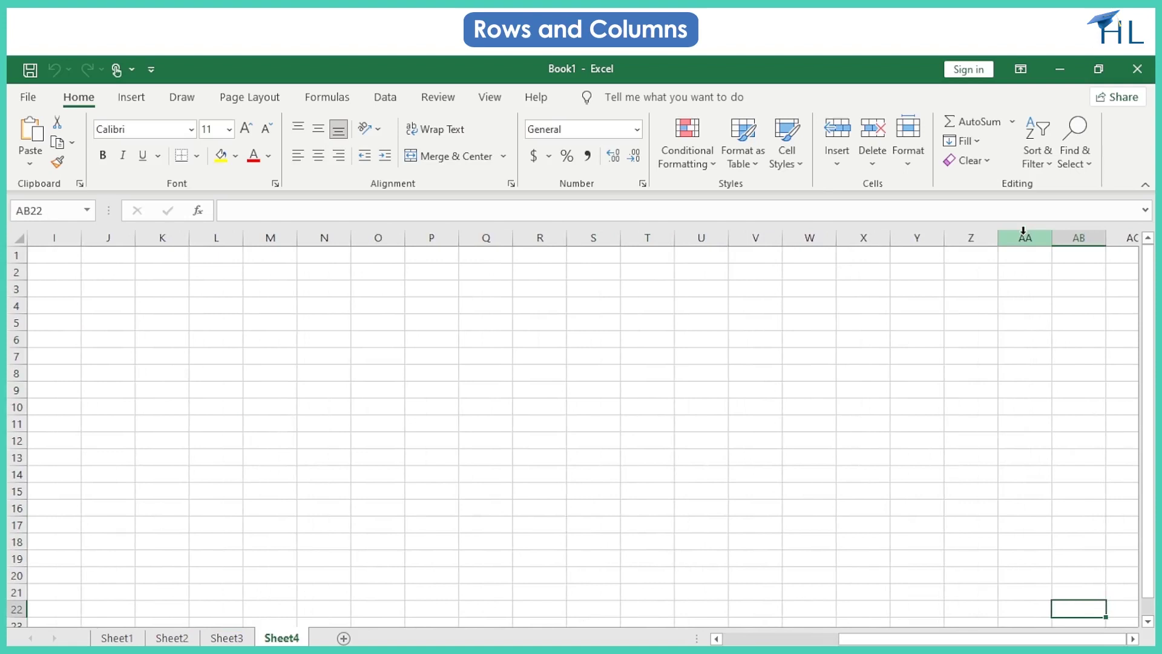
pyautogui.click(1023, 233)
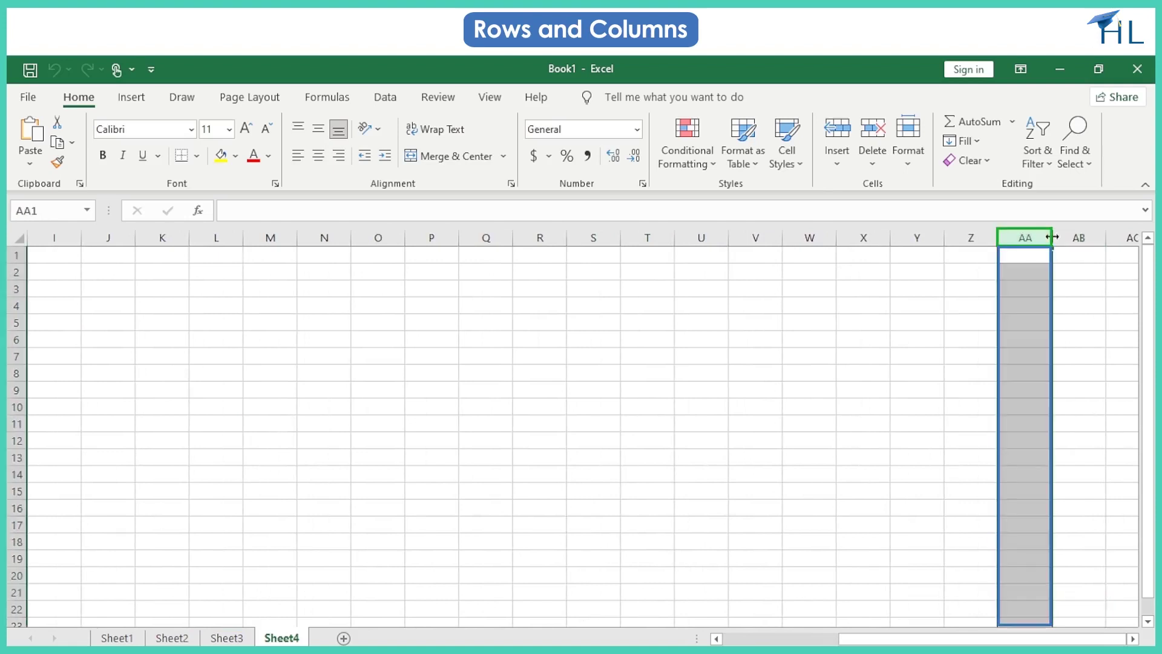
pyautogui.click(1072, 233)
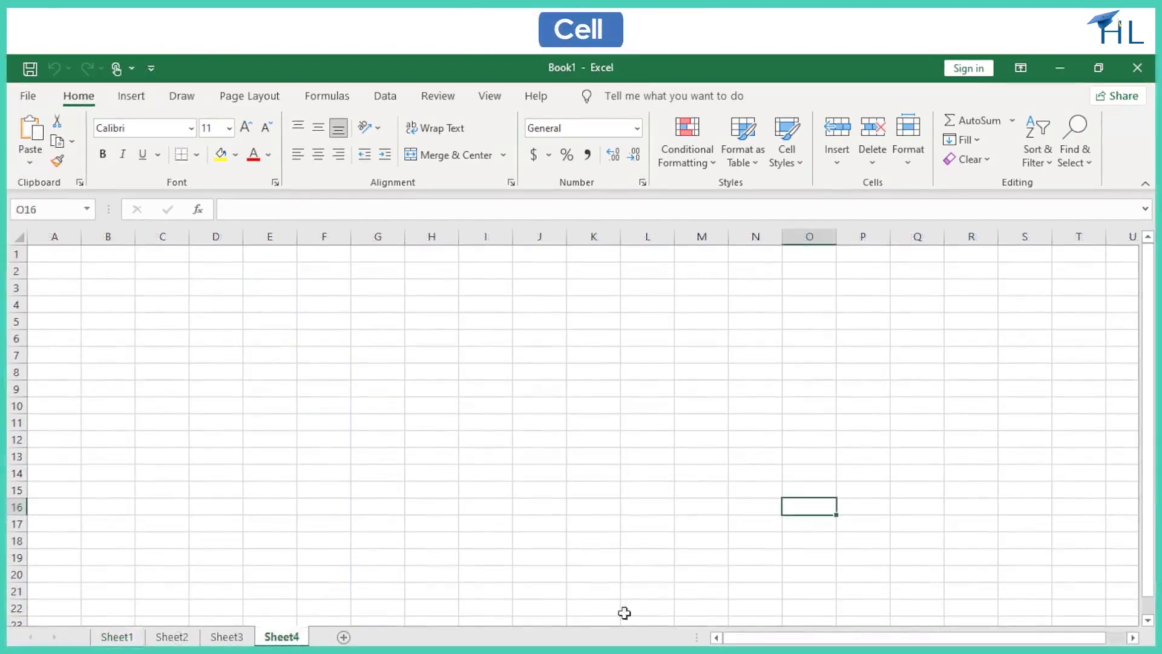
# - Make cell C2 the current cell on Sheet4
pyautogui.click(178, 273)
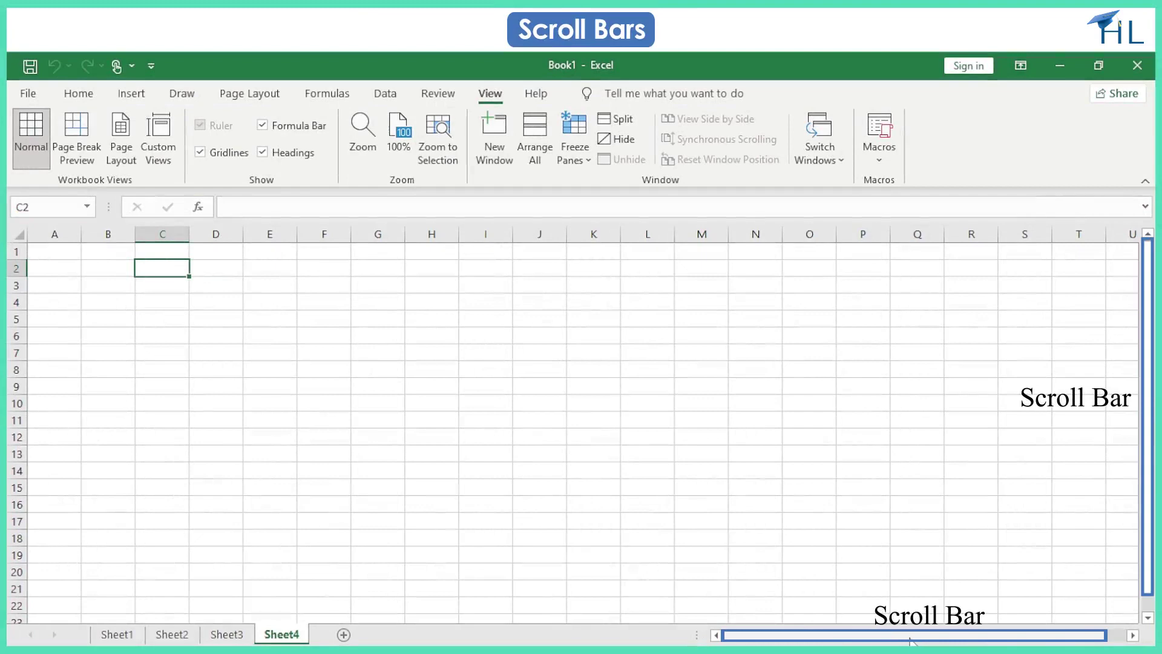
# - Scroll Sheet4 down one row with the vertical scroll bar, then drag the horizontal scroll bar
pyautogui.moveTo(1153, 333); pyautogui.dragTo(1152, 388)
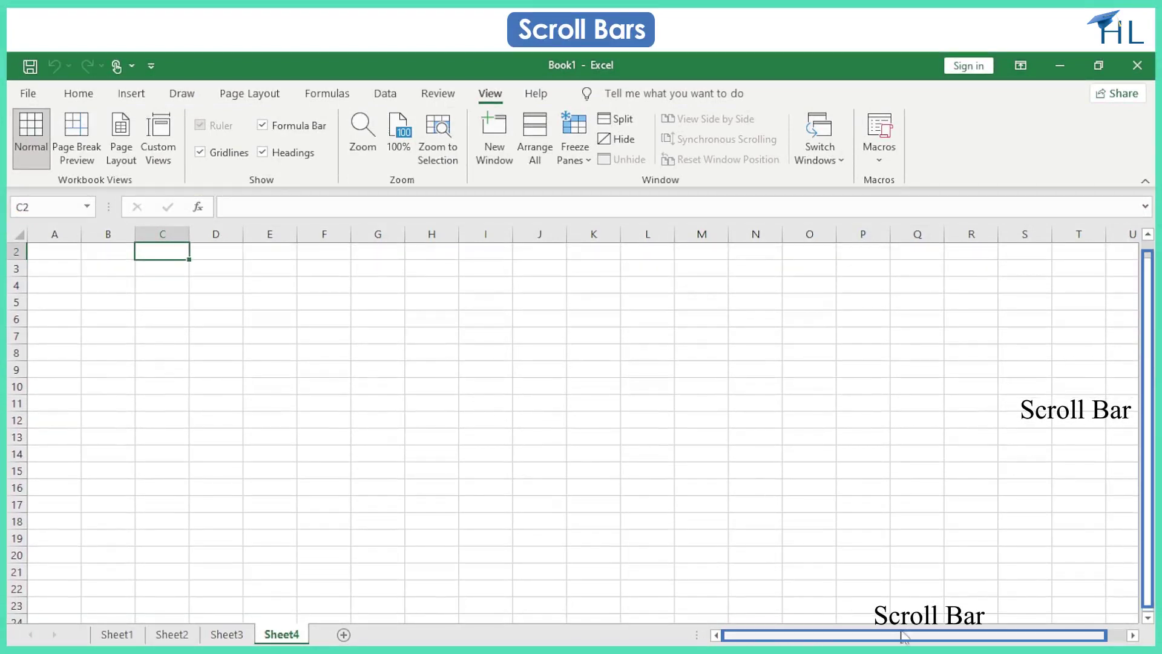
pyautogui.moveTo(903, 635); pyautogui.dragTo(846, 636)
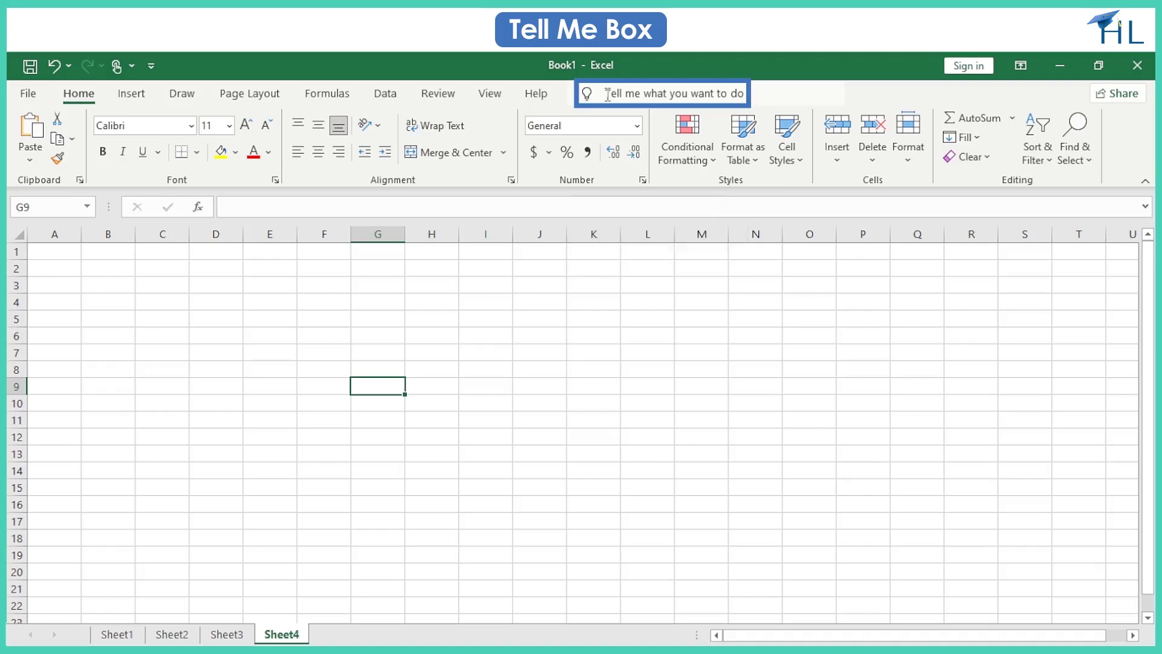
# - Search Tell Me for 'Gridlines' to toggle Show Gridlines, then reopen the search box
pyautogui.click(607, 96)
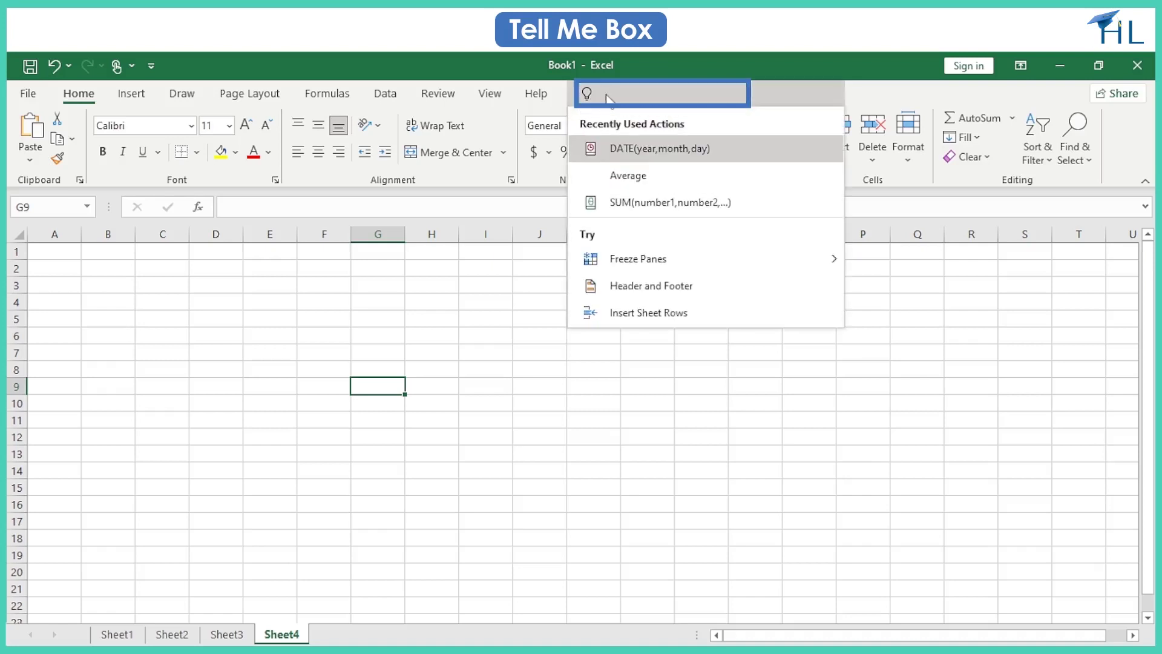
pyautogui.write('Gridli')
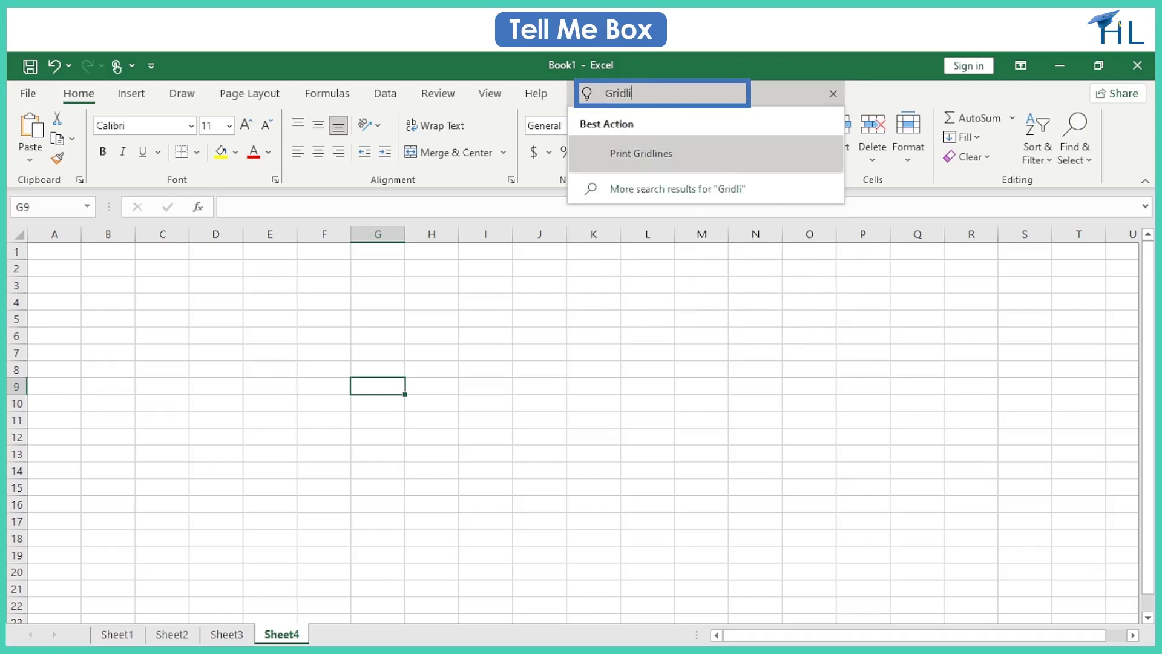
pyautogui.write('nes')
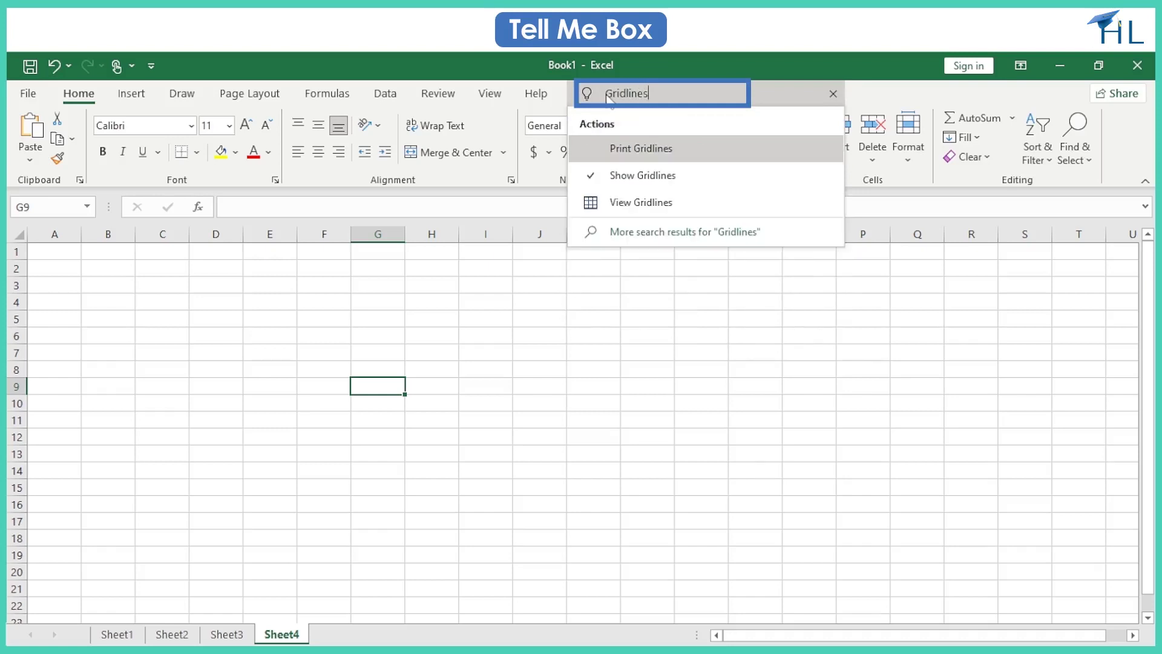
pyautogui.click(606, 187)
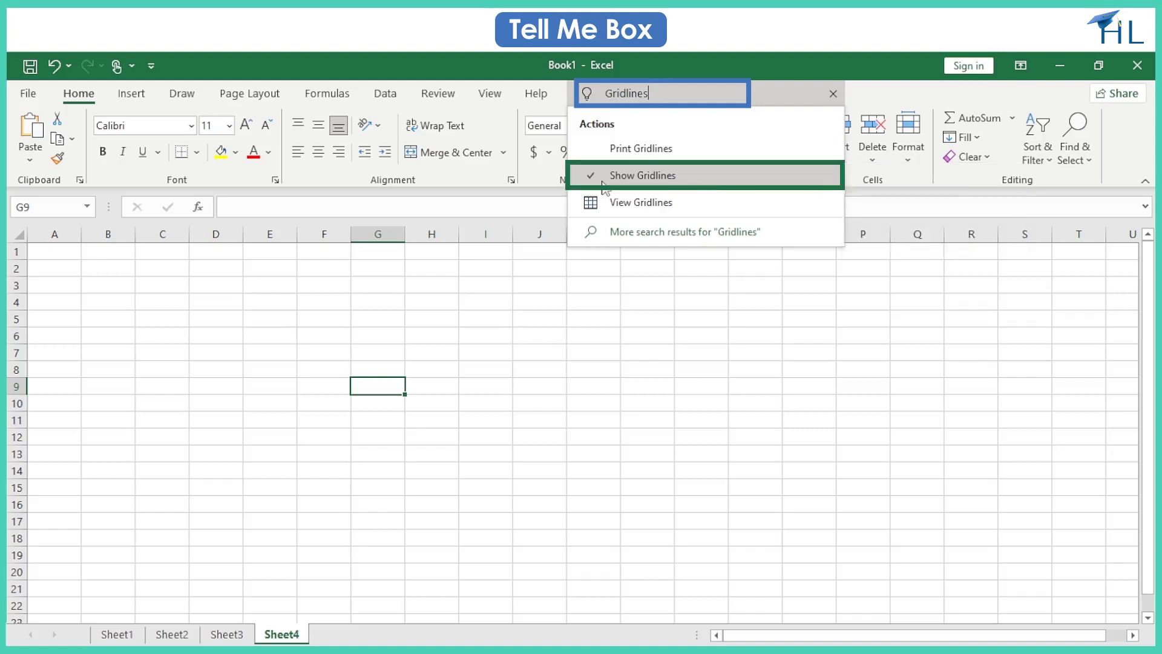
pyautogui.click(605, 95)
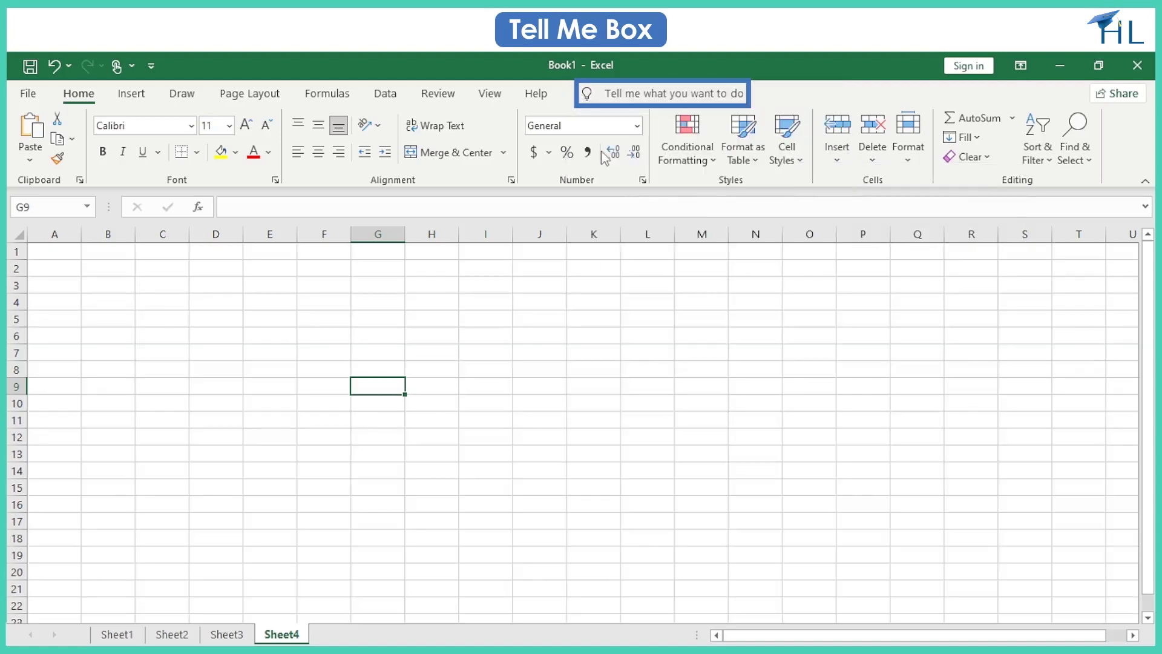
# - Zoom Sheet4 out with the status-bar minus button down to 70%
pyautogui.press('Return')
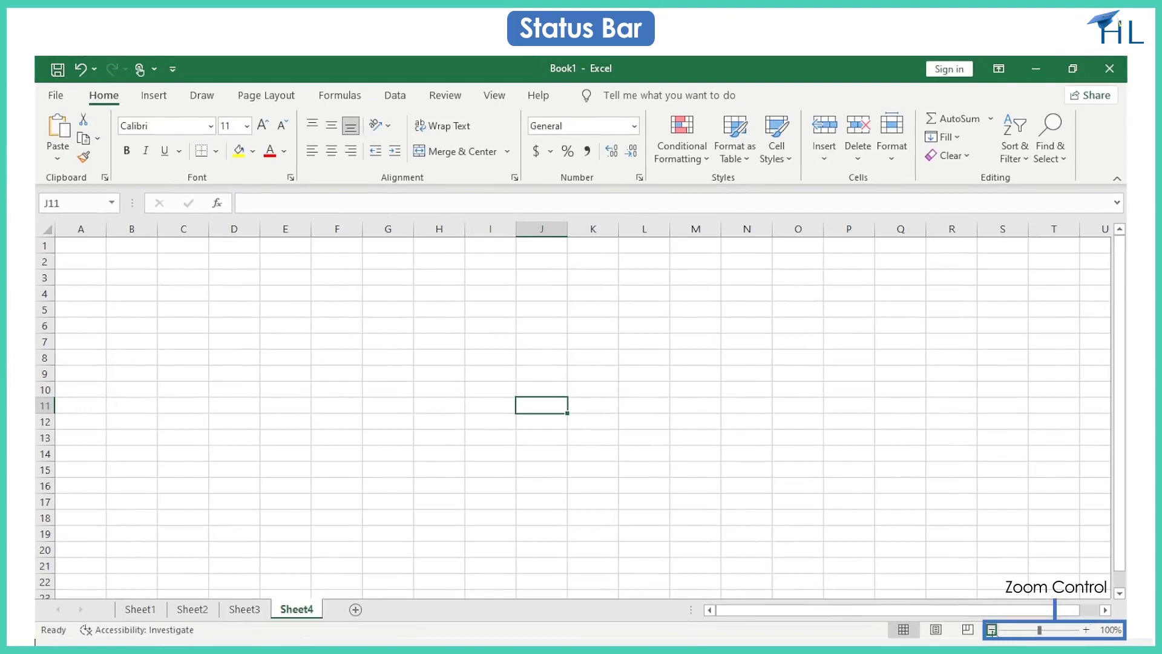
pyautogui.click(992, 631)
pyautogui.click(993, 630)
pyautogui.click(992, 630)
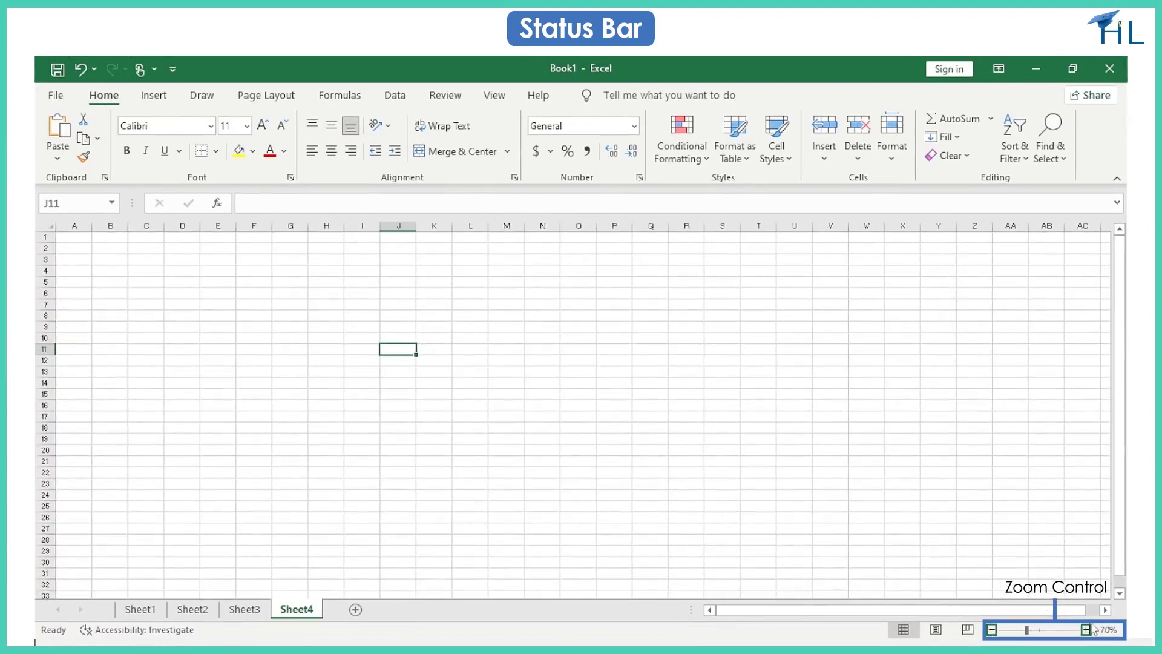
# - Zoom Sheet4 back in with the status-bar plus button up to 120%
pyautogui.click(1087, 631)
pyautogui.click(1086, 631)
pyautogui.click(1086, 630)
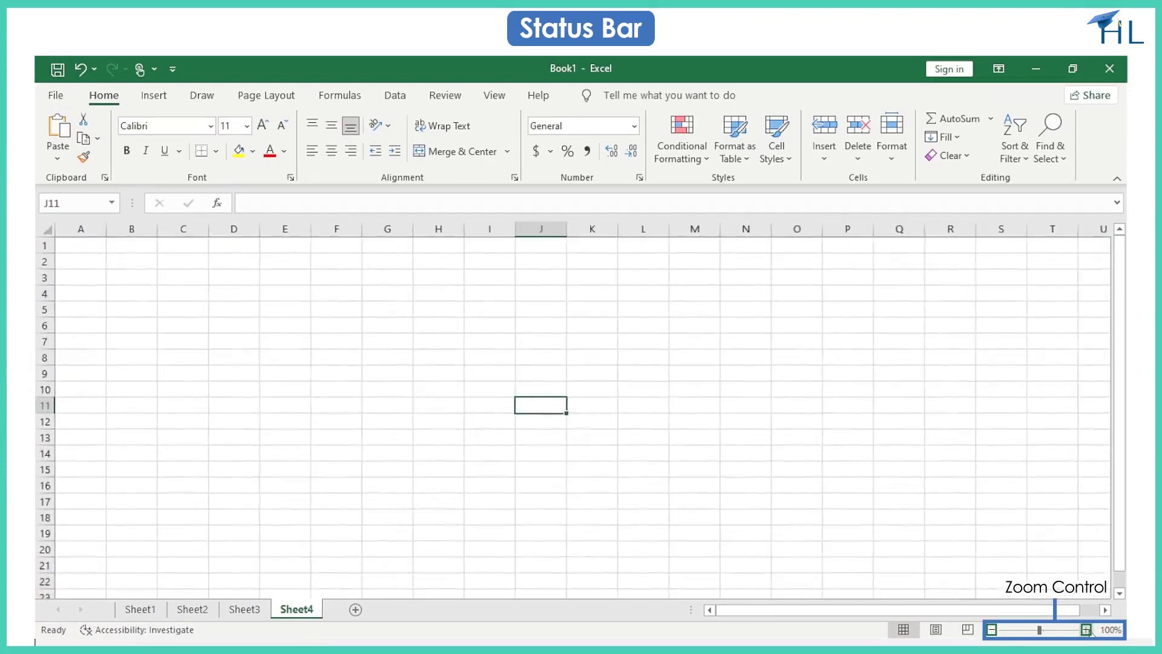
pyautogui.click(1086, 630)
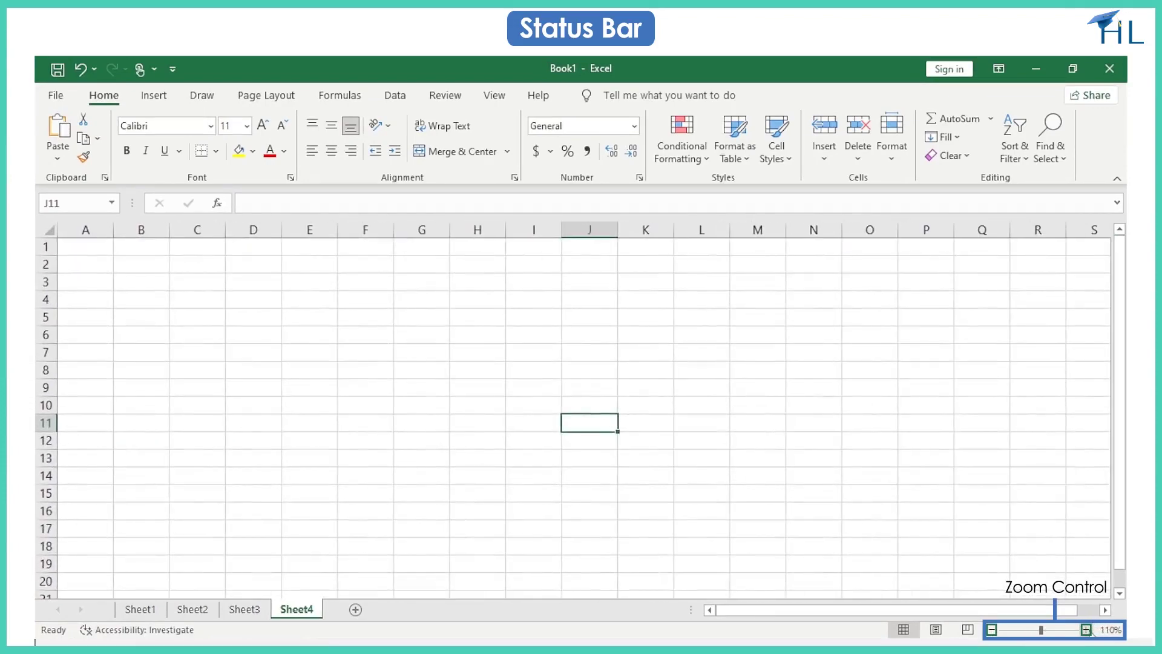
pyautogui.click(1087, 630)
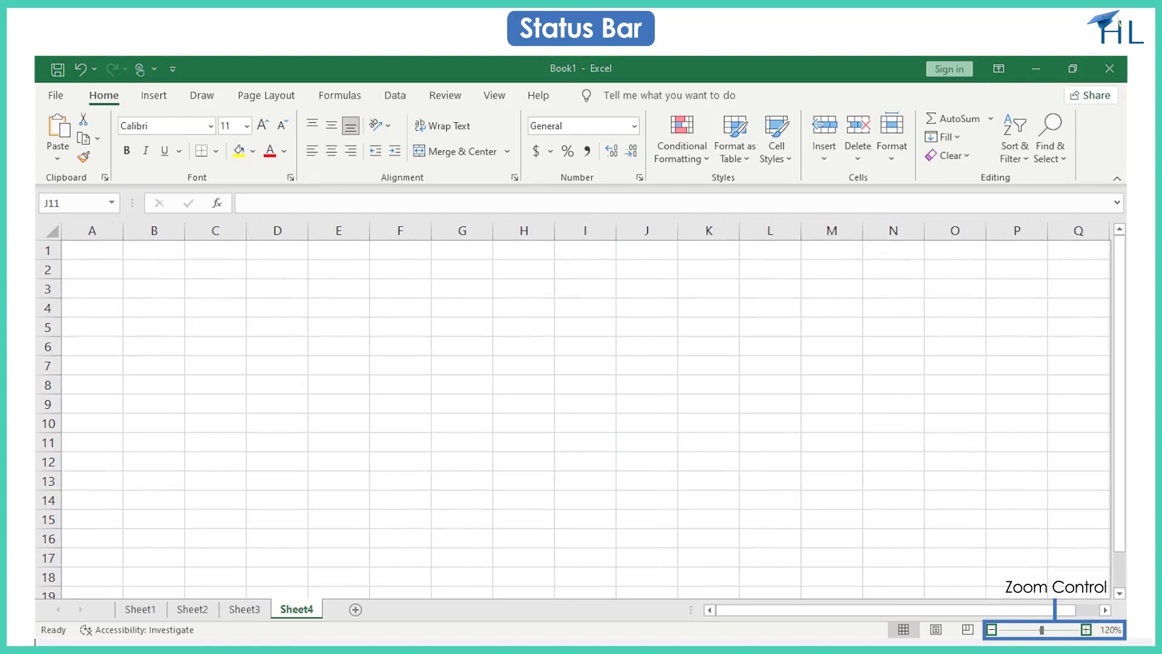